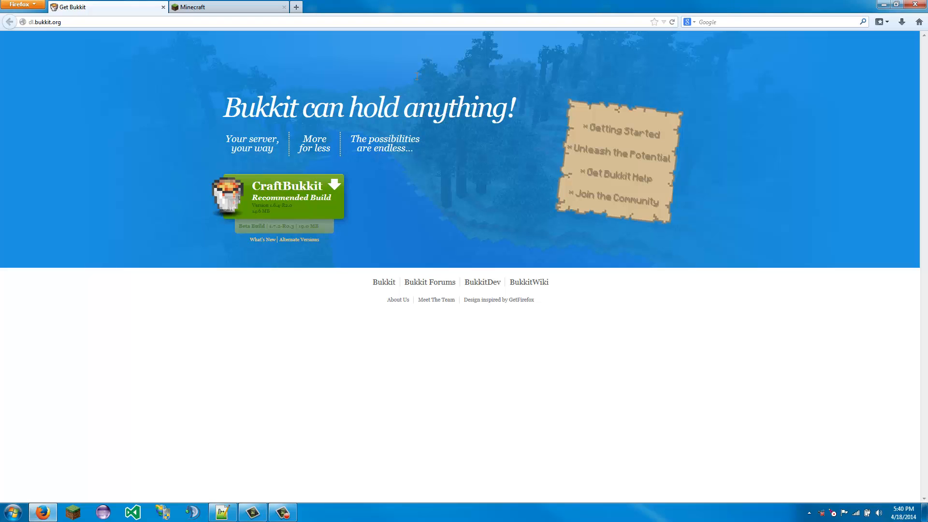
- Download the newest CraftBukkit development build, #3072 for version 1.7.9-R0.1, from the alternate versions list
{"action": "left_click", "coordinate": [307, 247]}
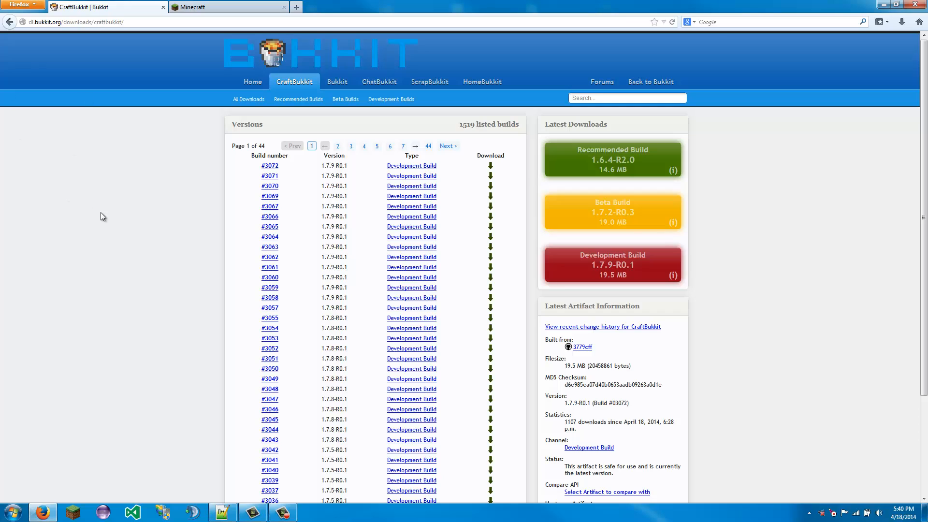
{"action": "left_click", "coordinate": [490, 167]}
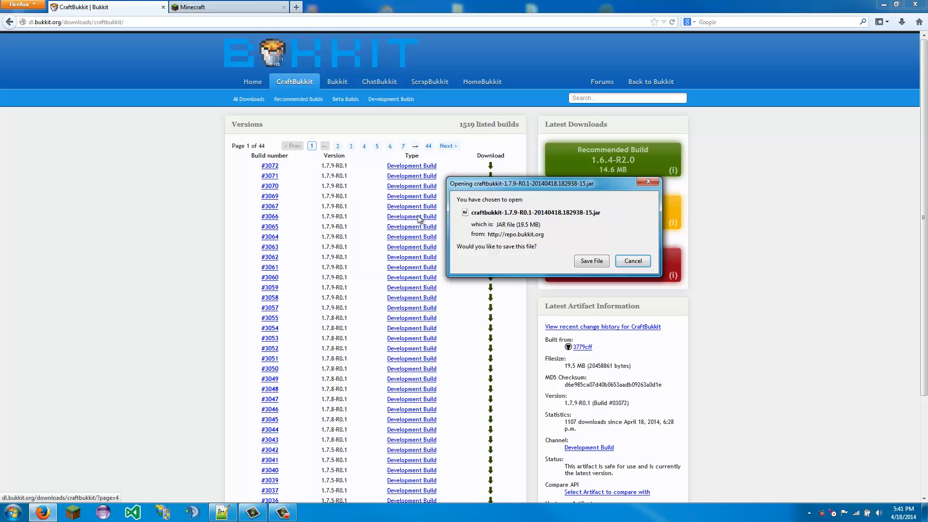
{"action": "left_click", "coordinate": [591, 261]}
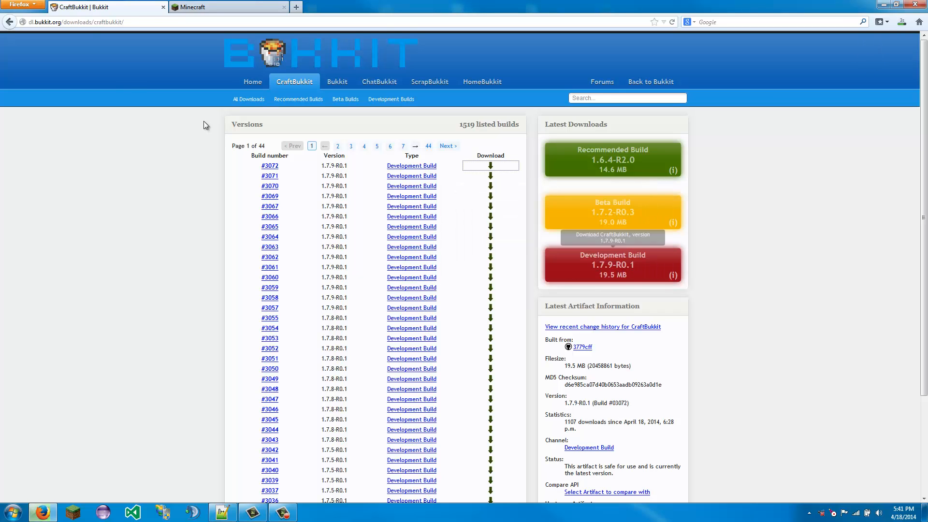
{"action": "left_click", "coordinate": [9, 22]}
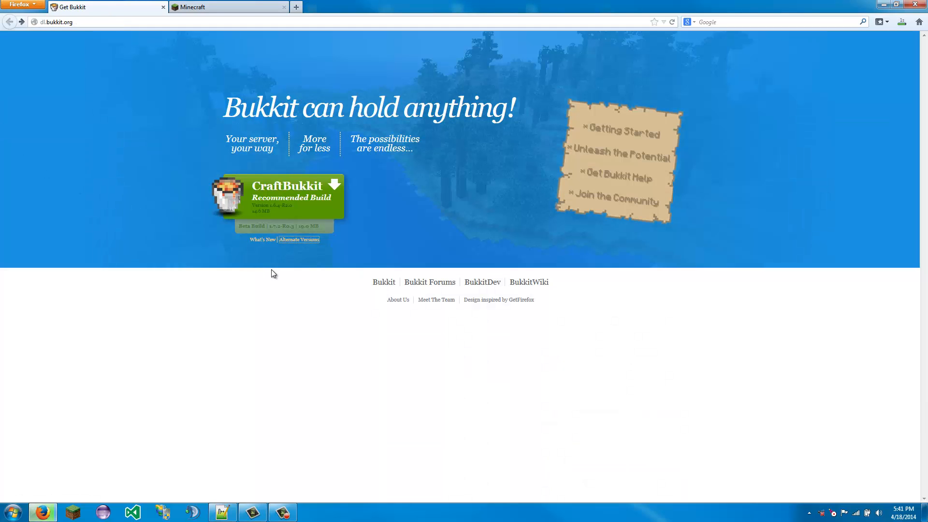
{"action": "left_click", "coordinate": [304, 241]}
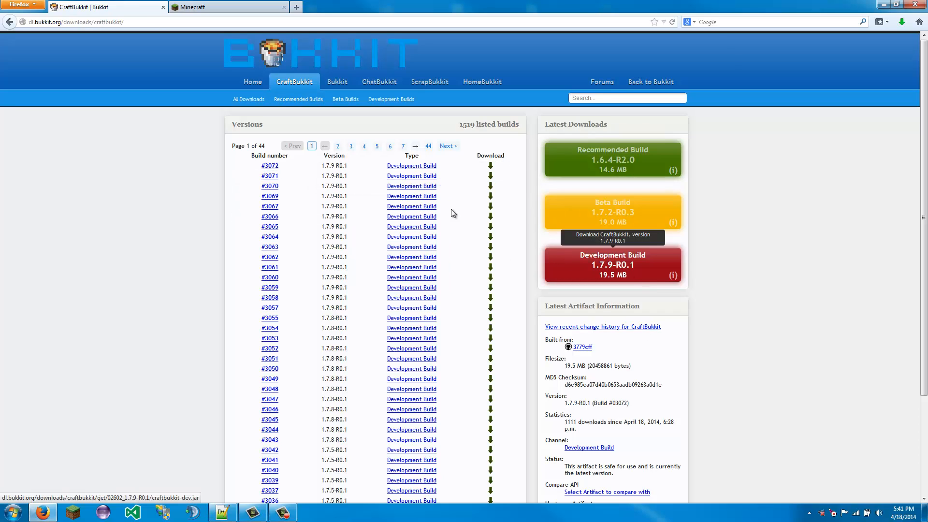
- Move the downloaded CraftBukkit jar from the desktop into the Bukkit folder
{"action": "left_click", "coordinate": [882, 5]}
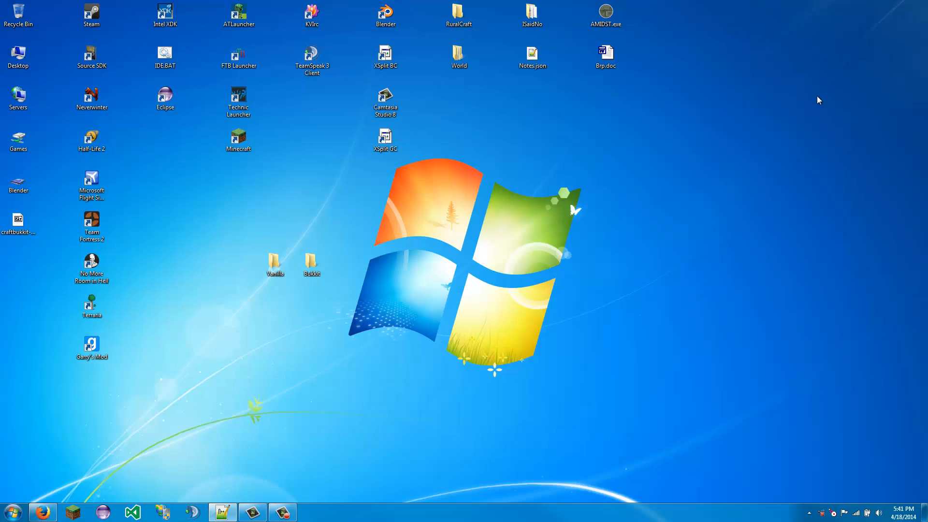
{"action": "double_click", "coordinate": [317, 269]}
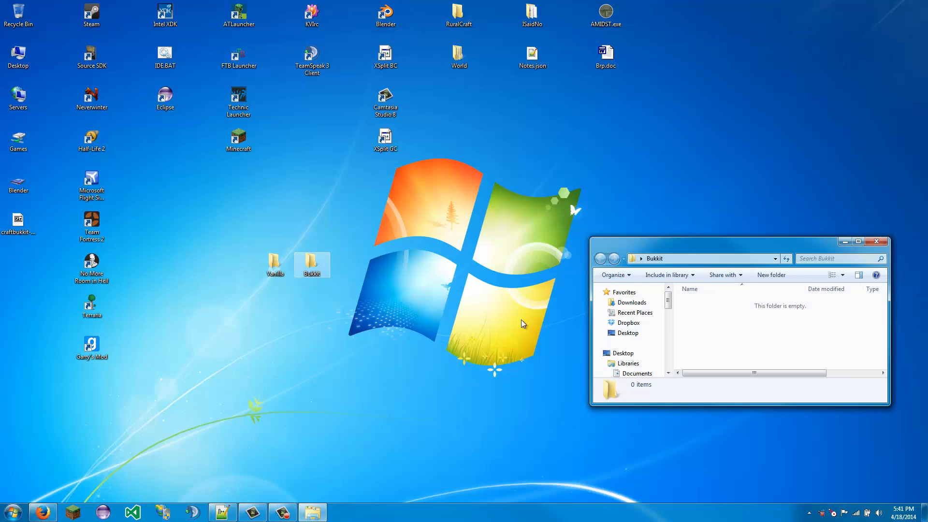
{"action": "left_click", "coordinate": [22, 220]}
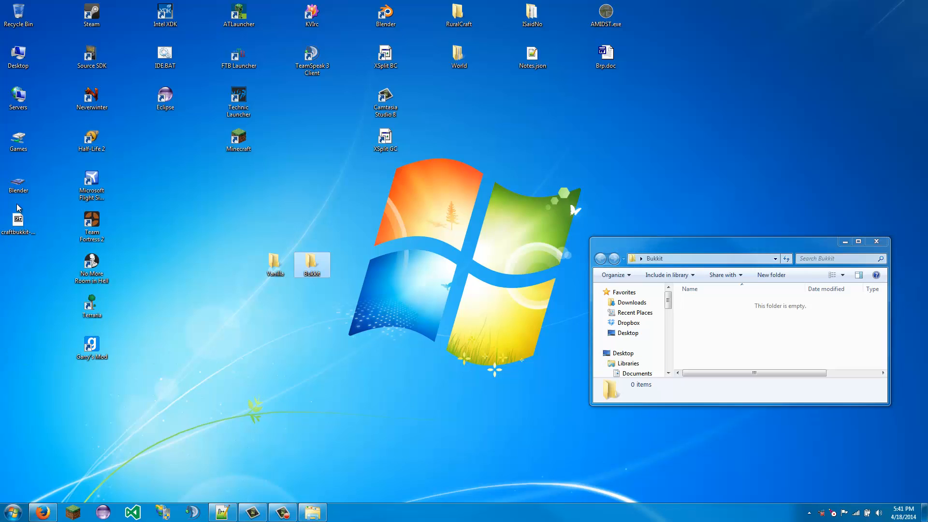
{"action": "left_click_drag", "start_coordinate": [26, 219], "coordinate": [744, 325]}
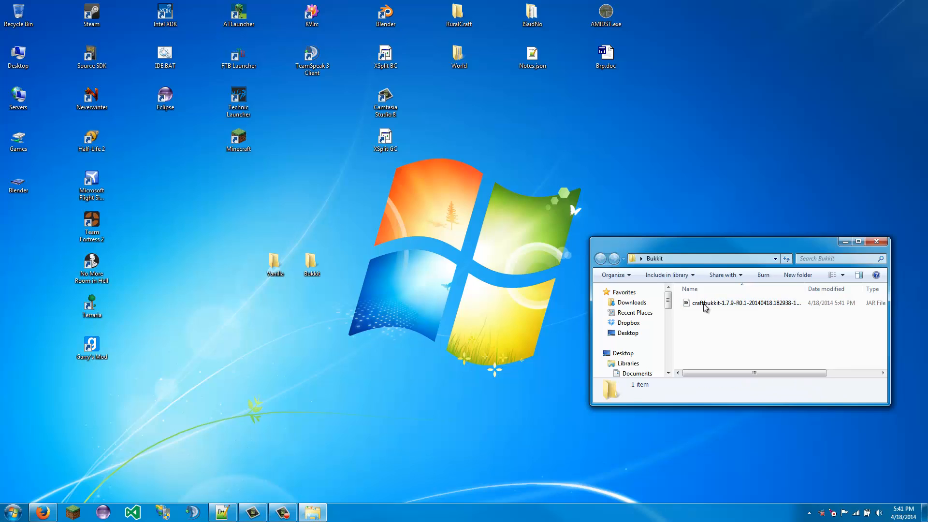
- Rename the CraftBukkit jar in the Bukkit folder to Server.jar
{"action": "left_click", "coordinate": [703, 303]}
{"action": "left_click", "coordinate": [702, 303]}
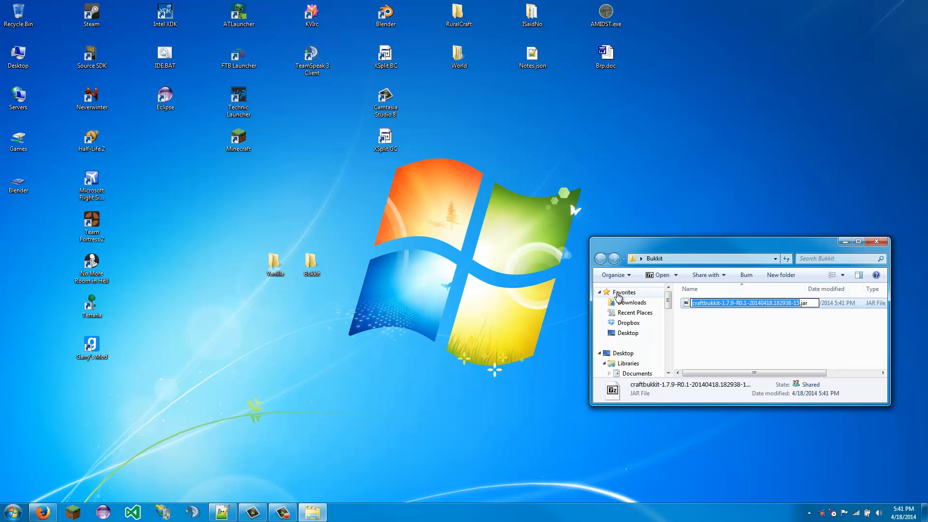
{"action": "type", "text": "Server"}
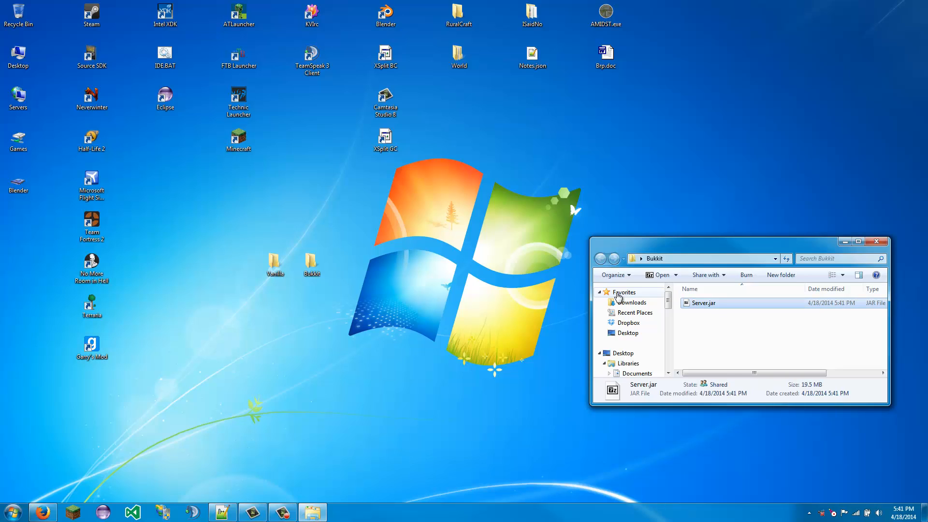
{"action": "key", "text": "Return"}
{"action": "key", "text": "alt+Tab"}
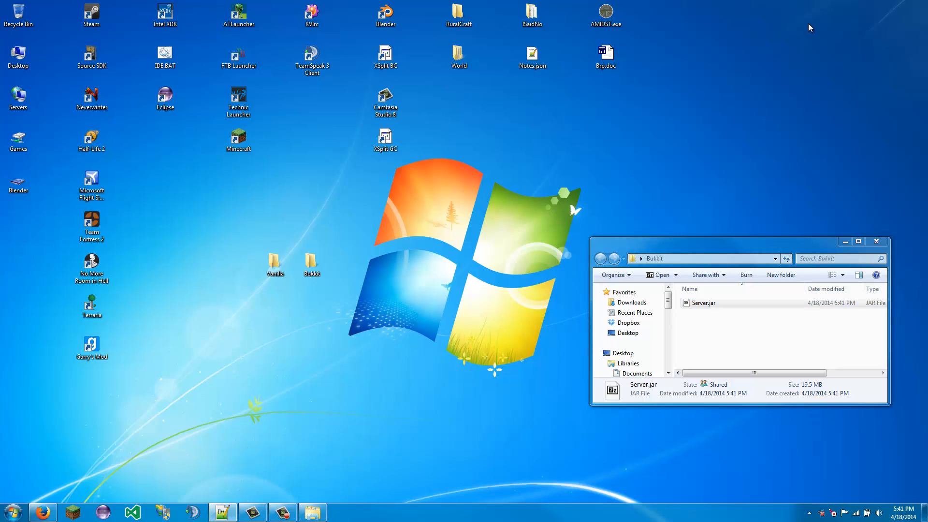
- Create a new text document with the default name in the Bukkit folder and open it in Notepad
{"action": "left_click", "coordinate": [709, 323]}
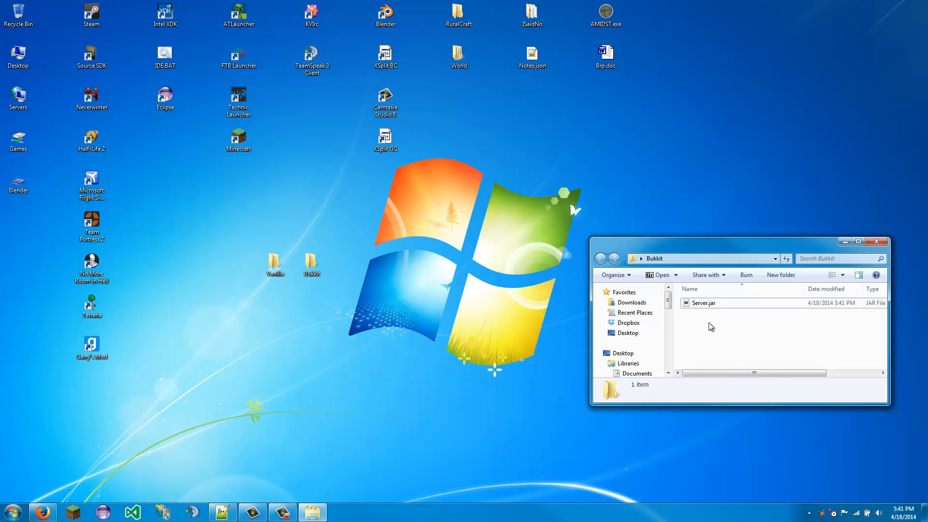
{"action": "right_click", "coordinate": [709, 323]}
{"action": "mouse_move", "coordinate": [750, 442]}
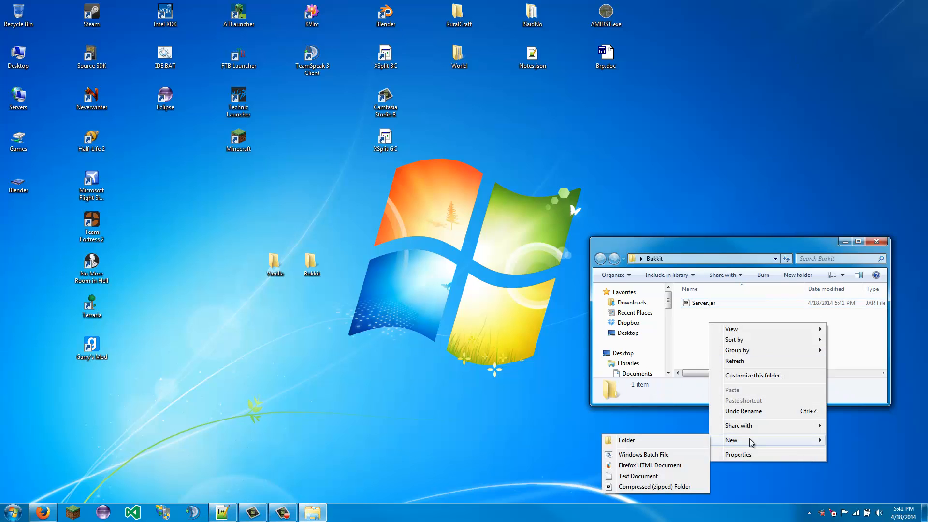
{"action": "left_click", "coordinate": [645, 476]}
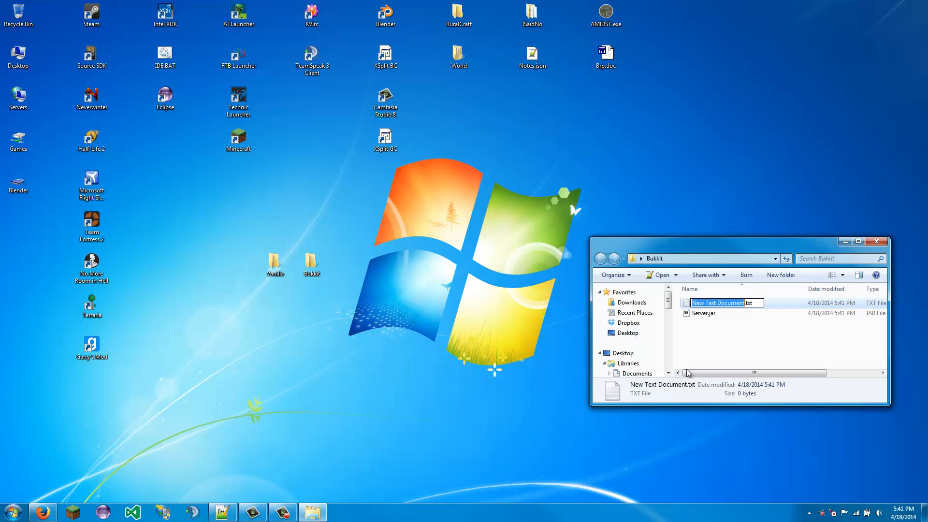
{"action": "left_click", "coordinate": [798, 303]}
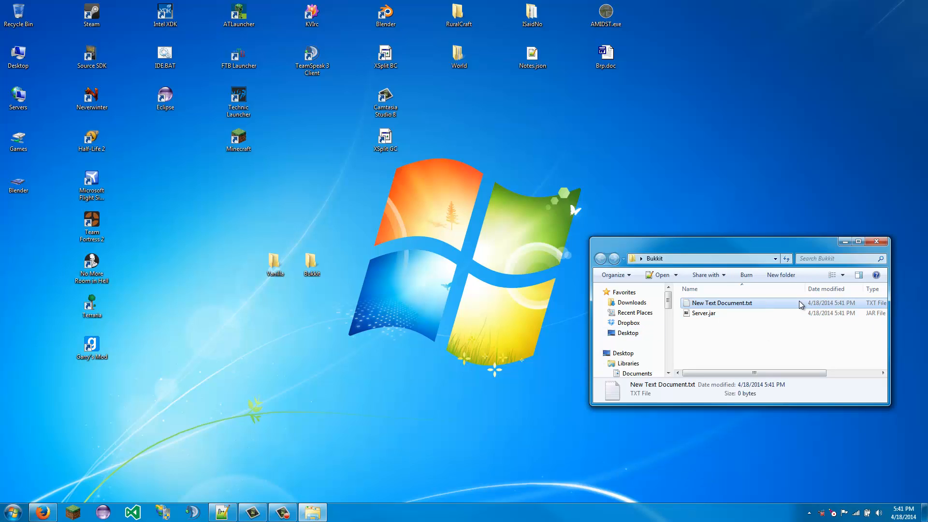
{"action": "right_click", "coordinate": [791, 303]}
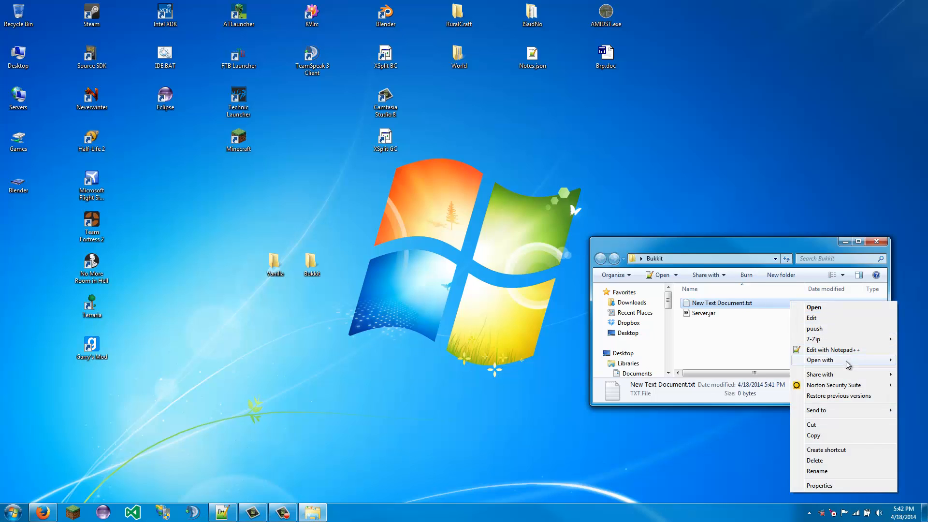
{"action": "mouse_move", "coordinate": [848, 365]}
{"action": "left_click", "coordinate": [677, 371]}
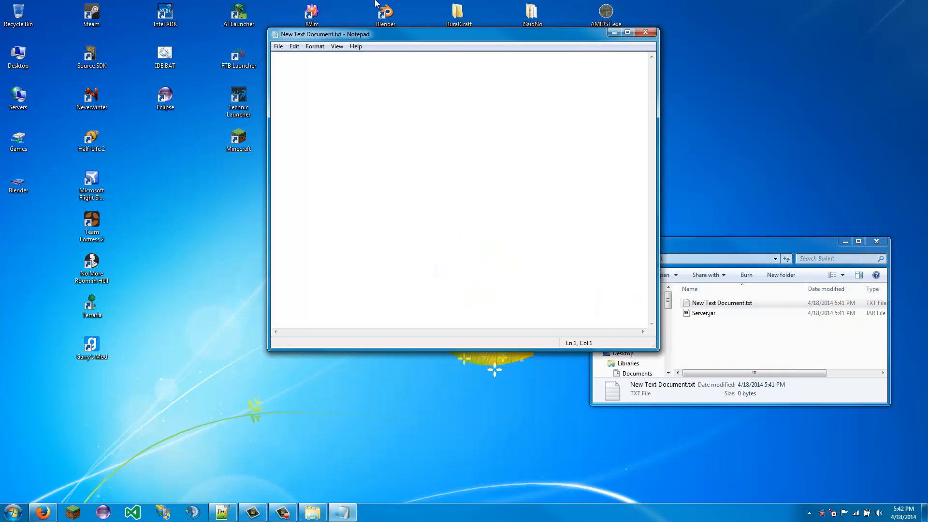
- Write "java -Xmx1024M -Xms1024M -jar Server.jar" without the nogui option, followed by a PAUSE line, and save the document
{"action": "type", "text": "java -Xmx1024M -Xms1024M -jar Server.jar nogui PAUSE"}
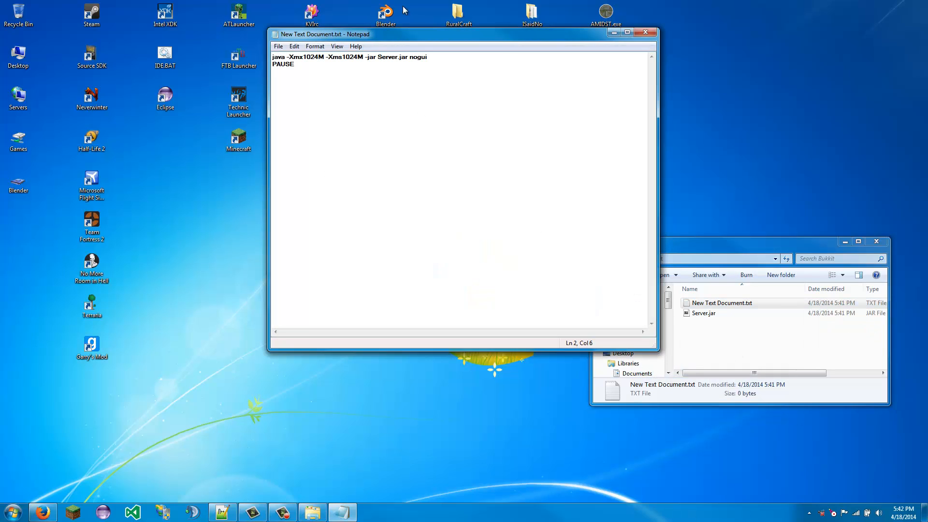
{"action": "key", "text": "ctrl+a"}
{"action": "left_click", "coordinate": [441, 58]}
{"action": "key", "text": "BackSpace"}
{"action": "key", "text": "BackSpace"}
{"action": "key", "text": "BackSpace"}
{"action": "key", "text": "ctrl+s"}
- Save a copy of the launch script as Start.bat in the Bukkit folder with the All Files type, and close Notepad
{"action": "left_click", "coordinate": [278, 46]}
{"action": "left_click", "coordinate": [309, 89]}
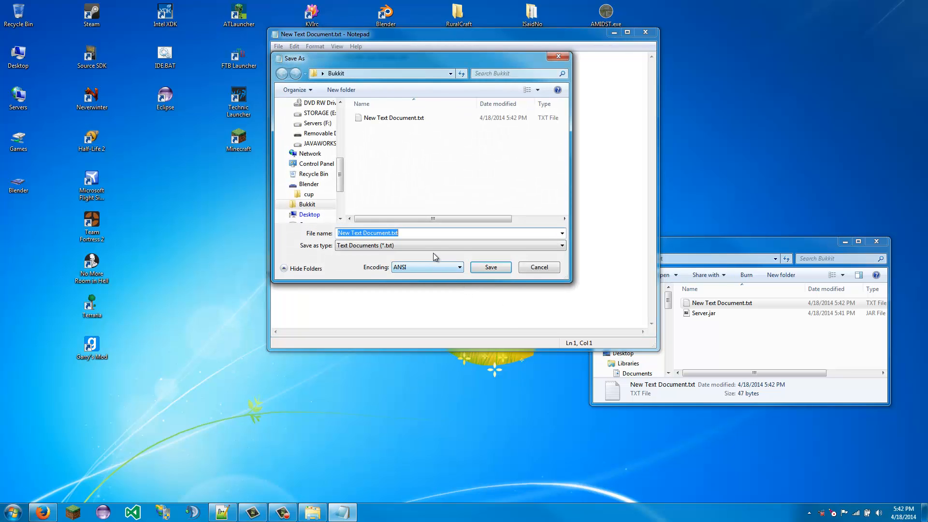
{"action": "left_click", "coordinate": [438, 245]}
{"action": "left_click", "coordinate": [411, 263]}
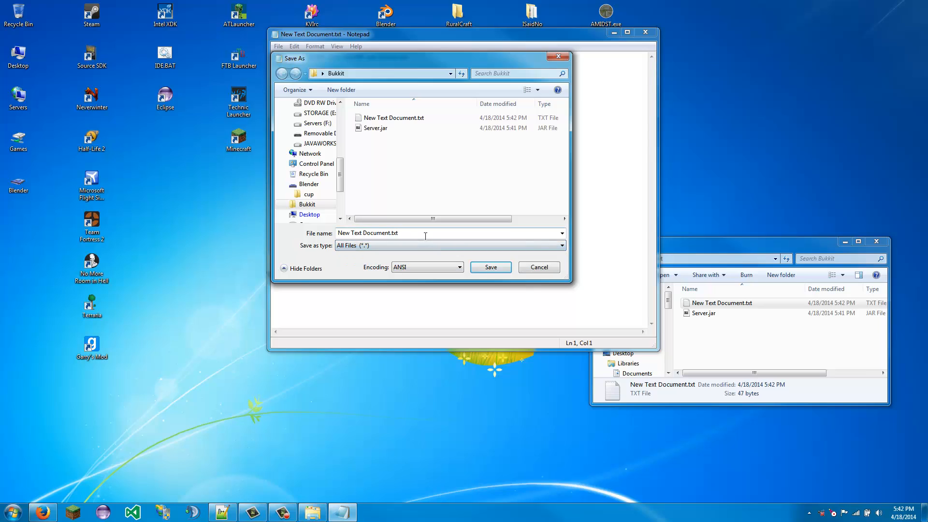
{"action": "left_click", "coordinate": [426, 236]}
{"action": "type", "text": "Start.bat"}
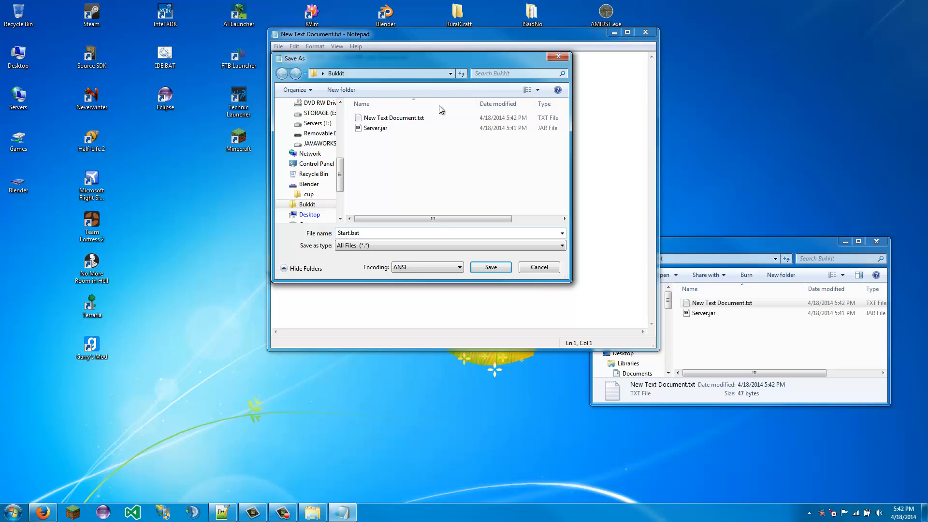
{"action": "left_click", "coordinate": [498, 266]}
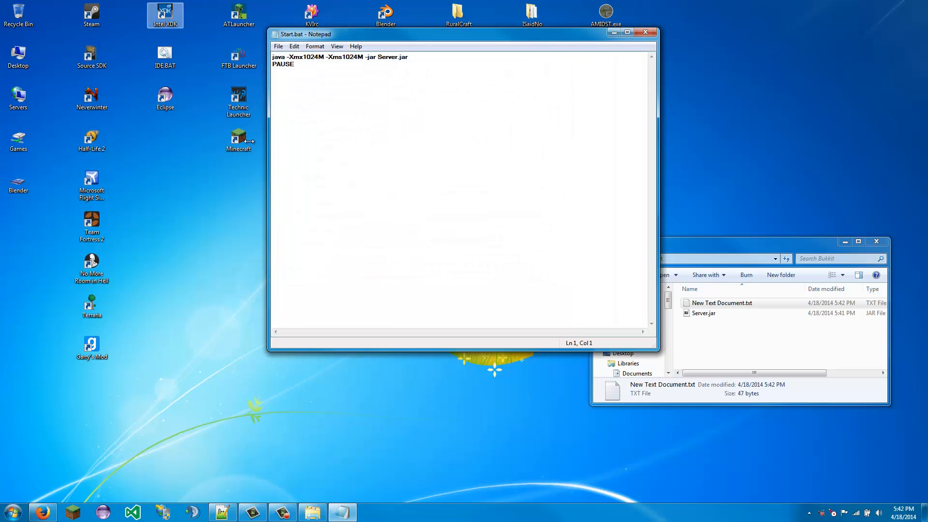
{"action": "left_click", "coordinate": [644, 32]}
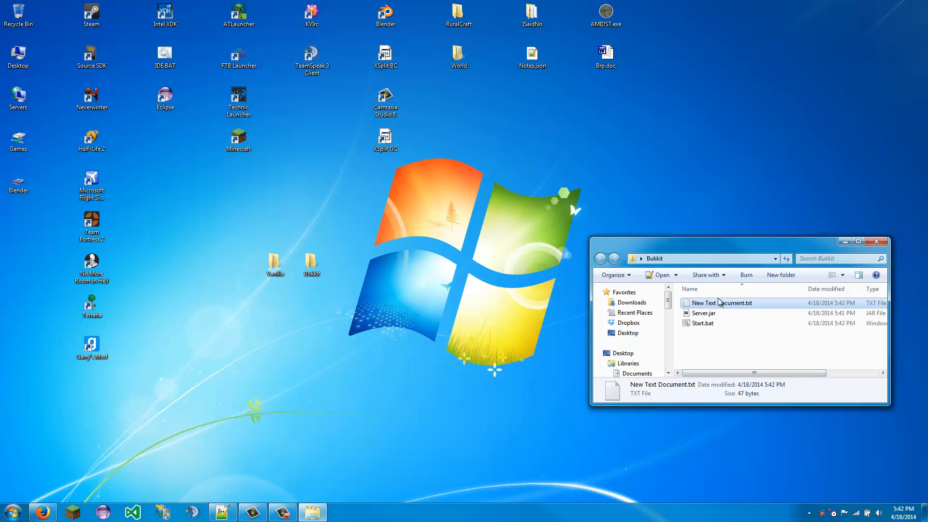
- Delete New Text Document.txt from the Bukkit folder
{"action": "right_click", "coordinate": [710, 308]}
{"action": "left_click", "coordinate": [743, 459]}
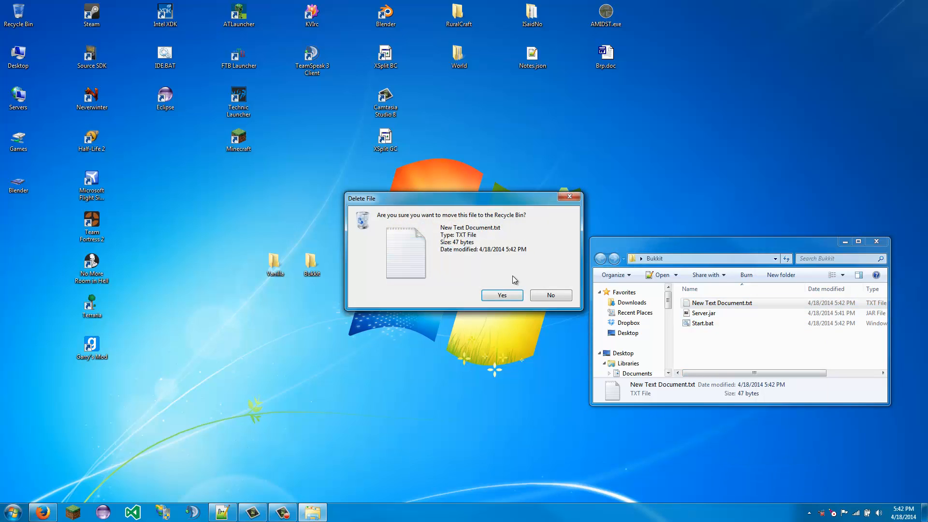
{"action": "left_click", "coordinate": [501, 294]}
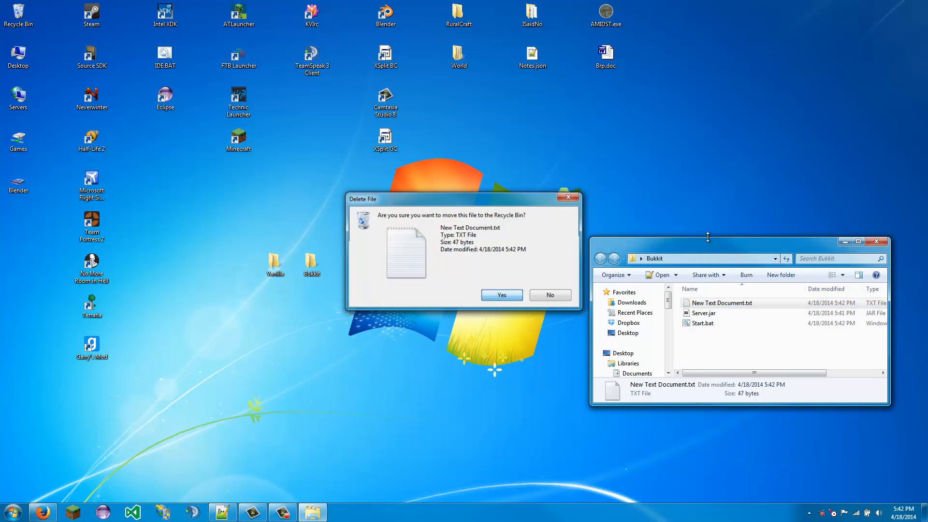
- Maximize the Bukkit folder window and run Start.bat to generate the server files, keeping the console clear of the file list
{"action": "left_click", "coordinate": [858, 241]}
{"action": "double_click", "coordinate": [182, 74]}
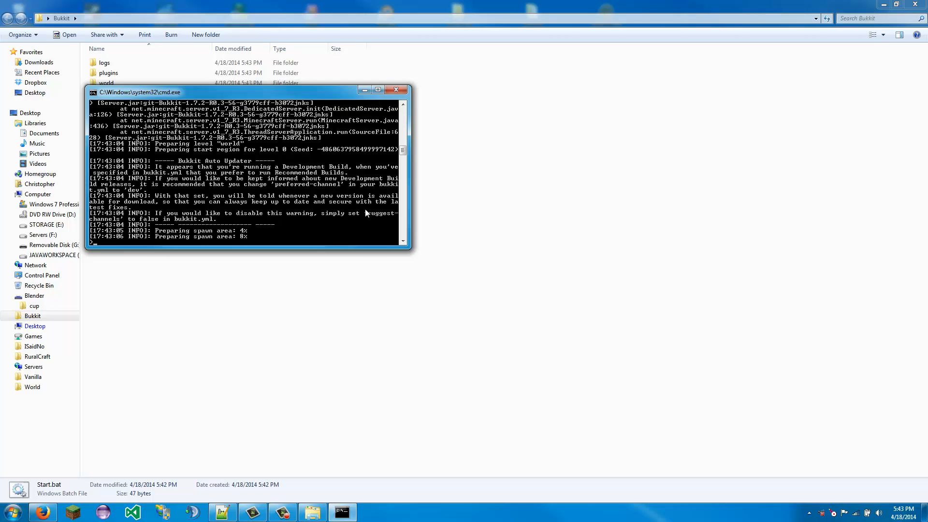
{"action": "left_click_drag", "start_coordinate": [248, 93], "coordinate": [467, 132]}
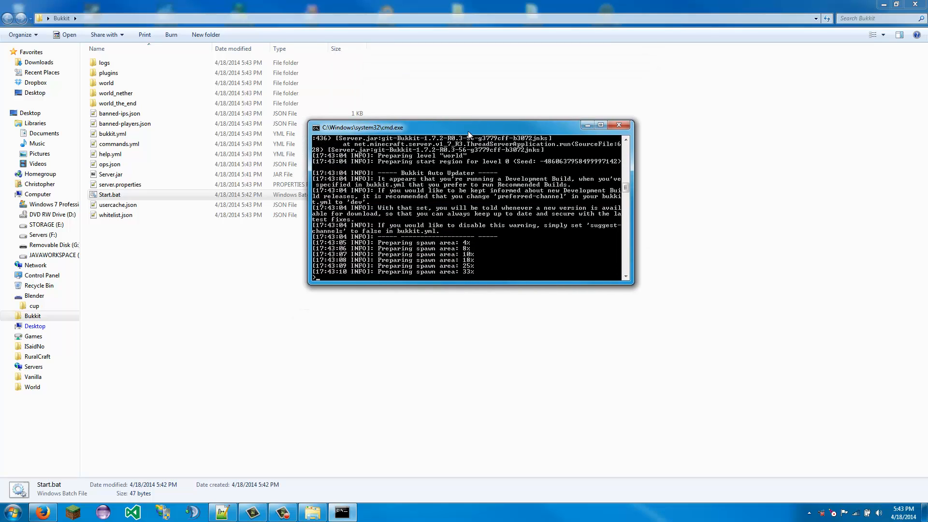
{"action": "left_click", "coordinate": [127, 218]}
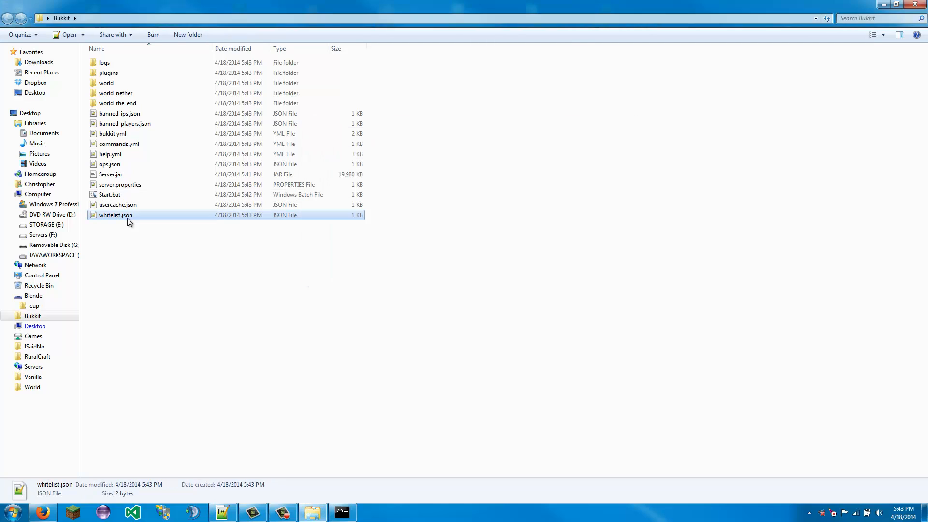
- Grant the player operator status in the server console with the op command and the player's username
{"action": "left_click", "coordinate": [342, 512]}
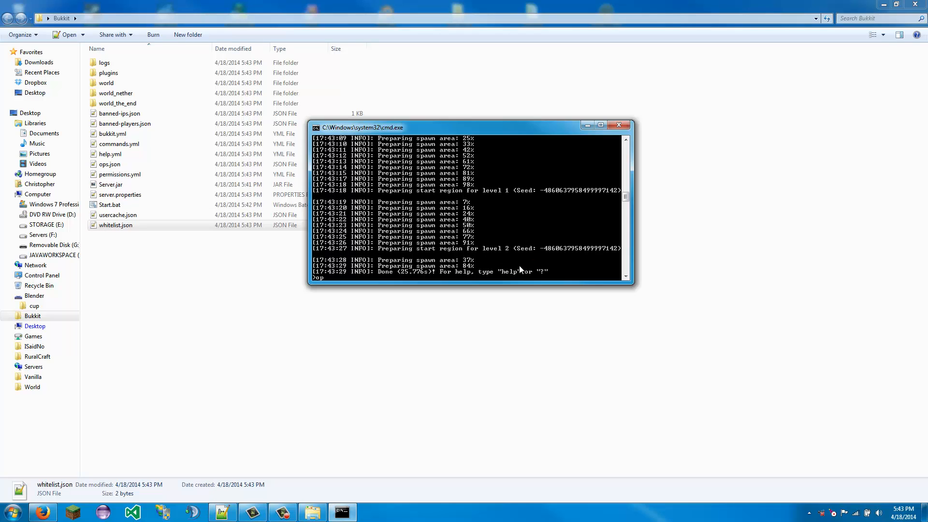
{"action": "type", "text": "tophernjsp"}
{"action": "key", "text": "Return"}
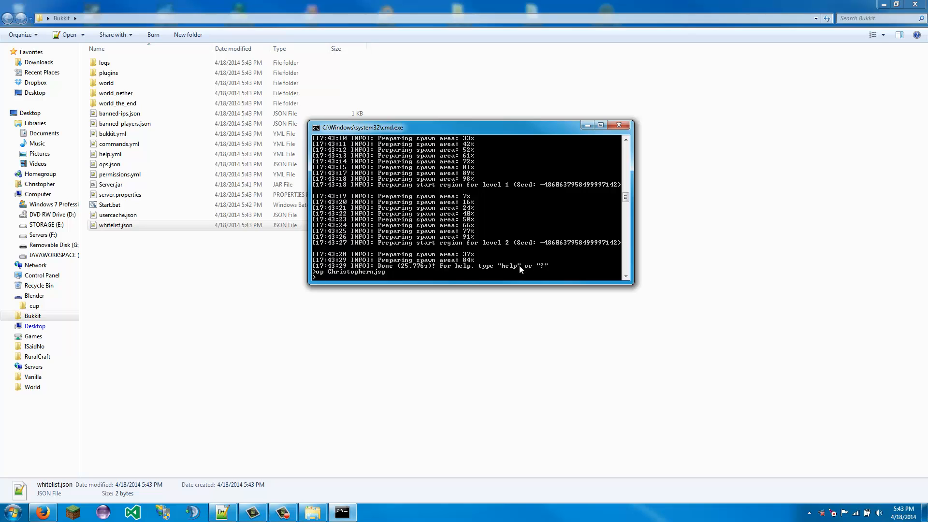
- Try to whitelist the player by running the whitelist command with only the player's username
{"action": "type", "text": "whit"}
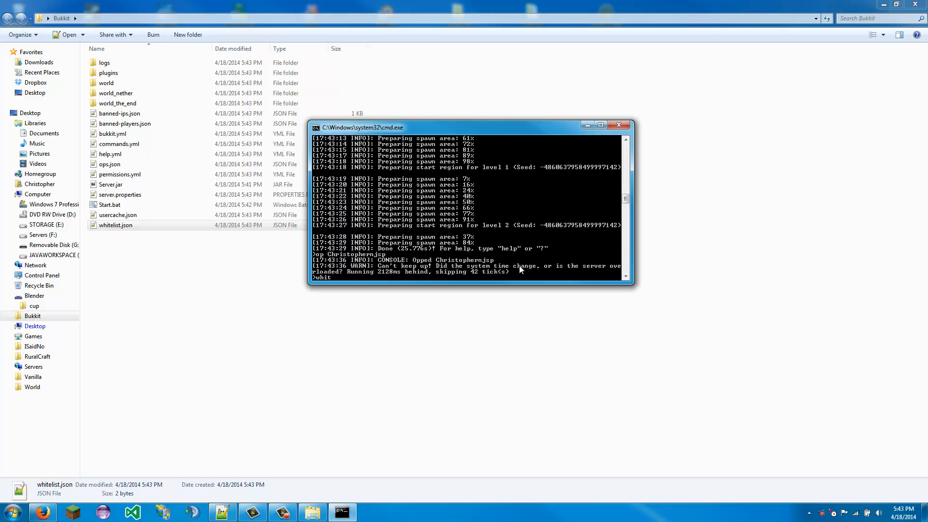
{"action": "type", "text": "elist Christophernjsp"}
{"action": "key", "text": "Return"}
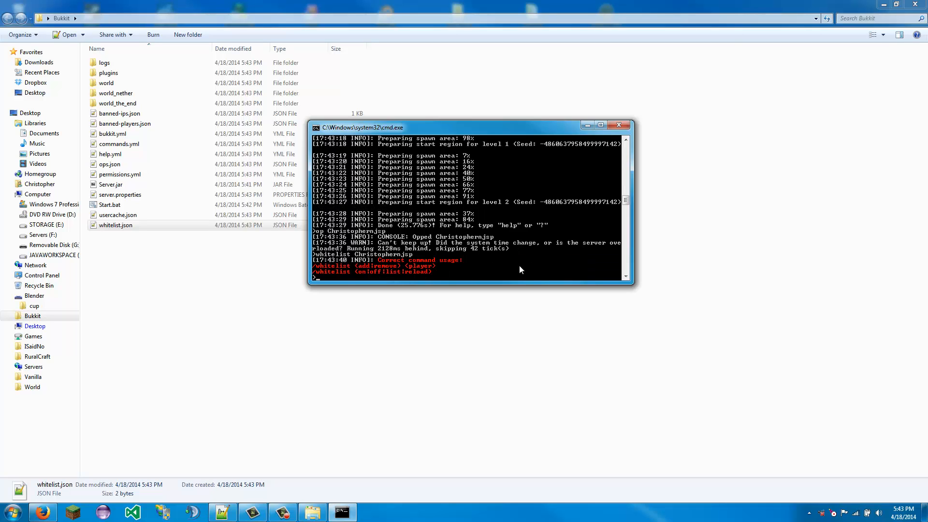
- Add the player to the server's whitelist by inserting "add" before the username in the previous command
{"action": "key", "text": "Up"}
{"action": "key", "text": "ctrl+Left"}
{"action": "type", "text": "add"}
{"action": "key", "text": "BackSpace"}
{"action": "key", "text": "Return"}
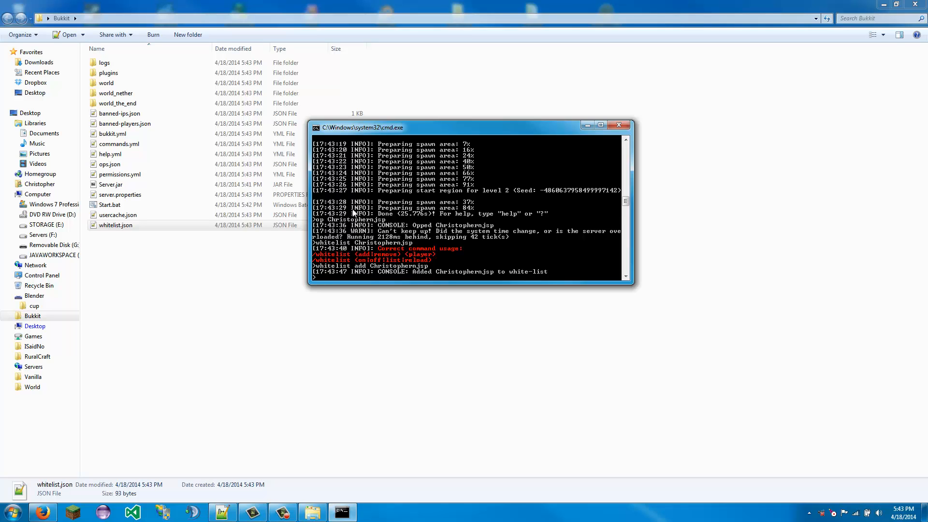
- Shut down the server with the stop command
{"action": "type", "text": "stop"}
{"action": "key", "text": "Return"}
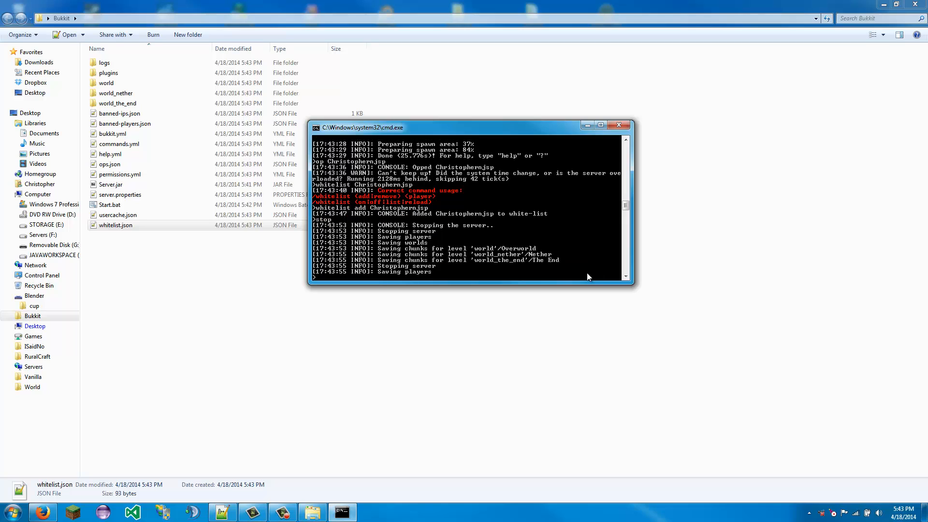
- Close the stopped server's console, open server.properties from the Bukkit folder to review its settings, and close the file
{"action": "key", "text": "Return"}
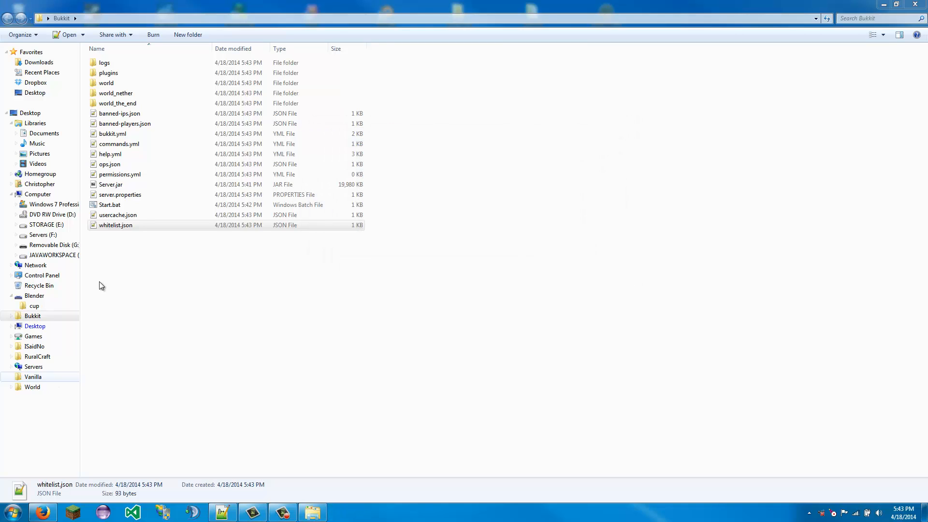
{"action": "double_click", "coordinate": [141, 195]}
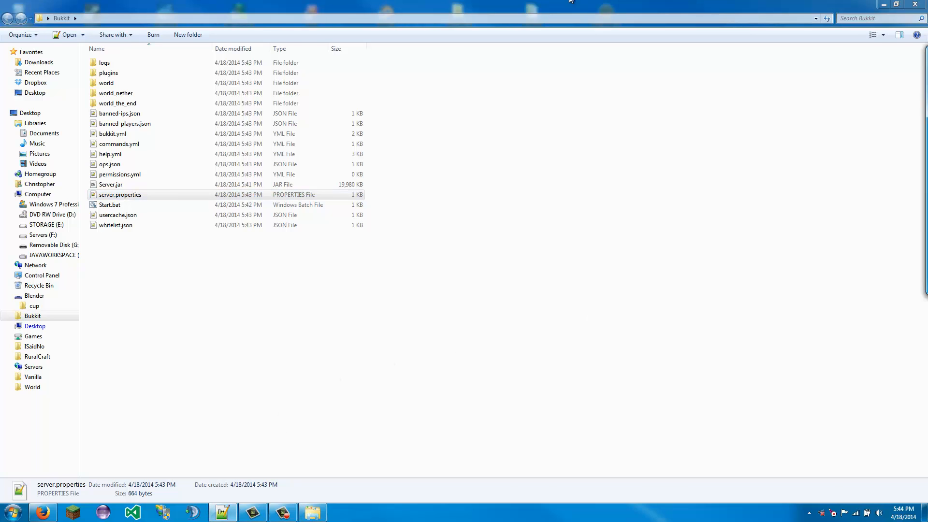
{"action": "left_click", "coordinate": [94, 329]}
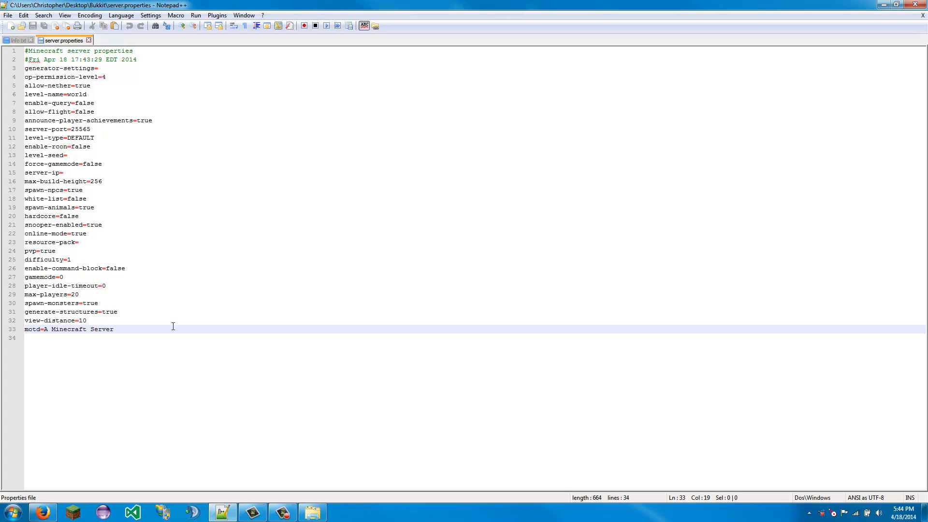
{"action": "left_click", "coordinate": [85, 320]}
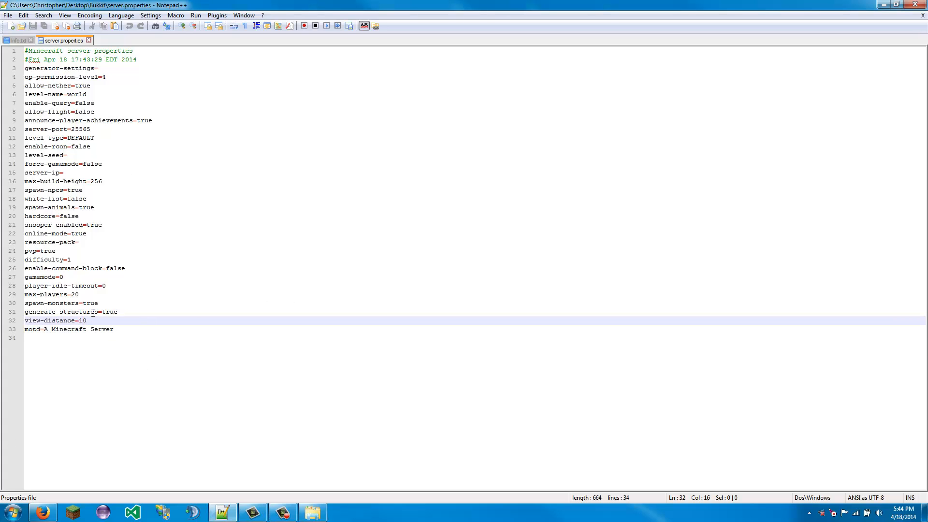
{"action": "left_click", "coordinate": [67, 302]}
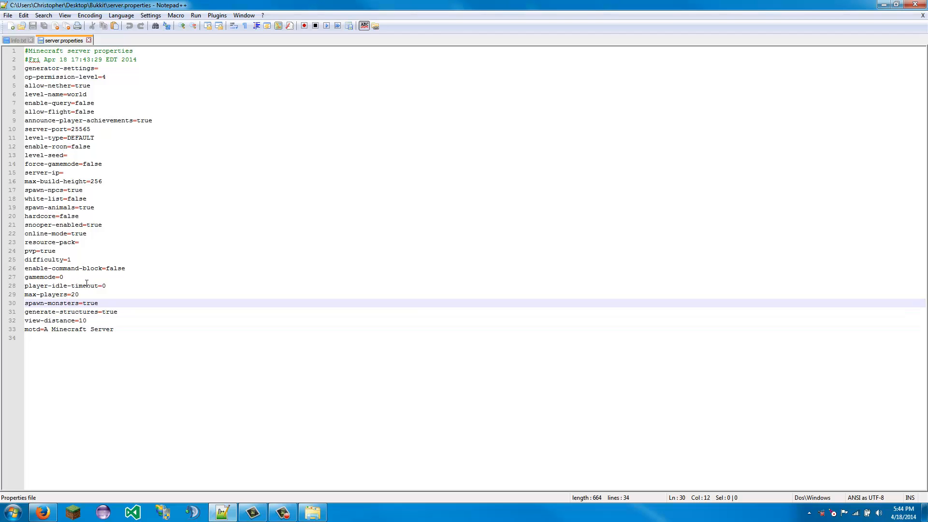
{"action": "left_click", "coordinate": [114, 286]}
{"action": "left_click_drag", "start_coordinate": [115, 286], "coordinate": [126, 268]}
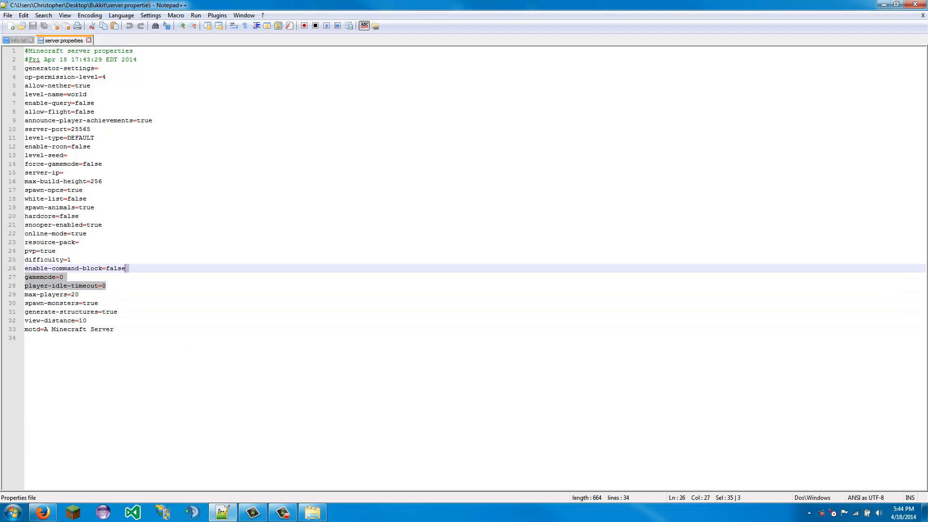
{"action": "left_click", "coordinate": [172, 167]}
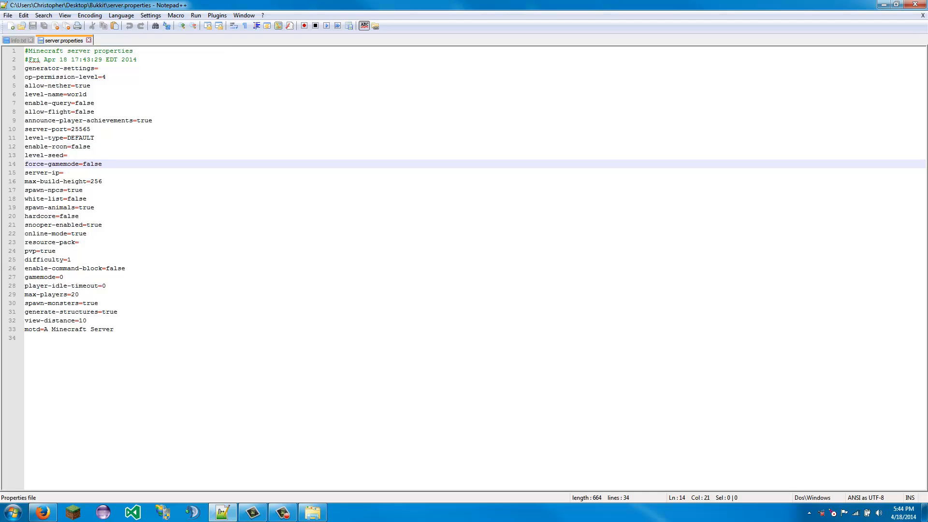
{"action": "left_click", "coordinate": [922, 10]}
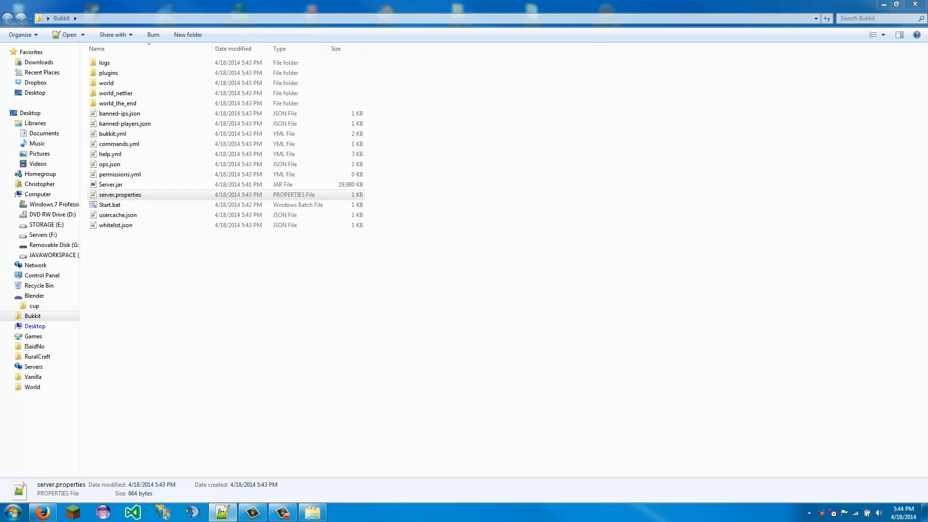
{"action": "left_click", "coordinate": [170, 244]}
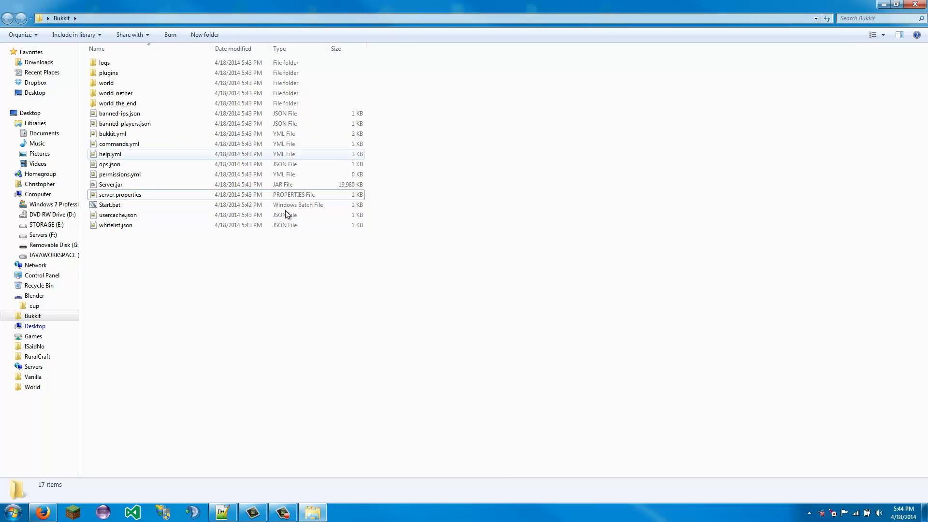
- Open ops.json from the Bukkit folder and copy its entire contents
{"action": "left_click", "coordinate": [150, 227]}
{"action": "left_click", "coordinate": [123, 163]}
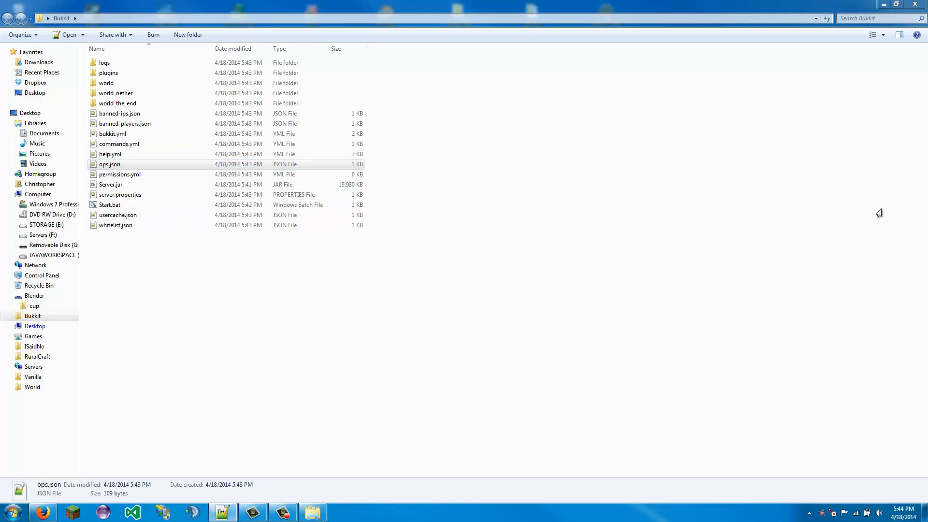
{"action": "key", "text": "Return"}
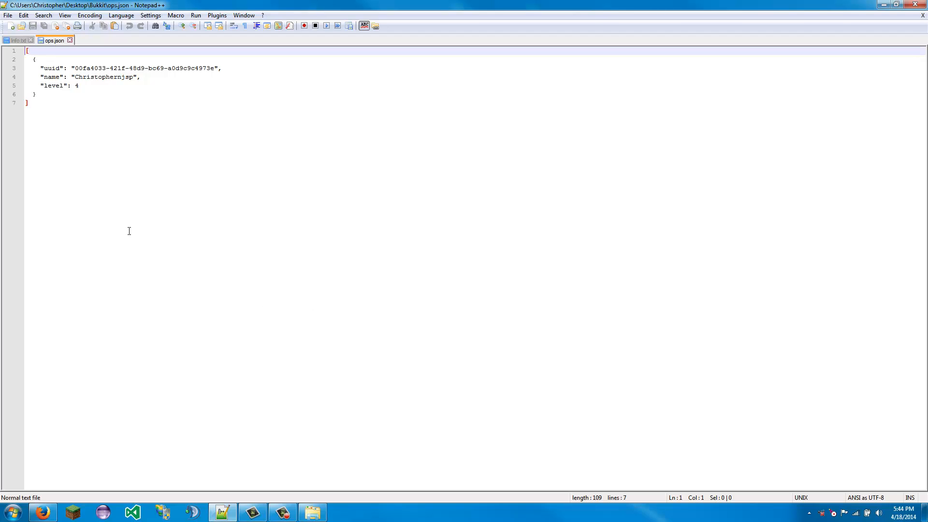
{"action": "left_click", "coordinate": [56, 103]}
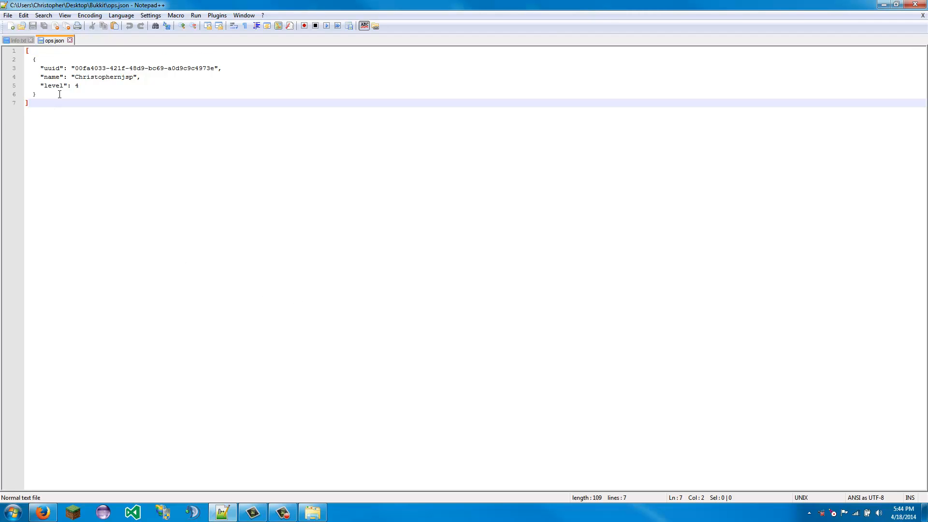
{"action": "key", "text": "ctrl+a"}
{"action": "key", "text": "ctrl+c"}
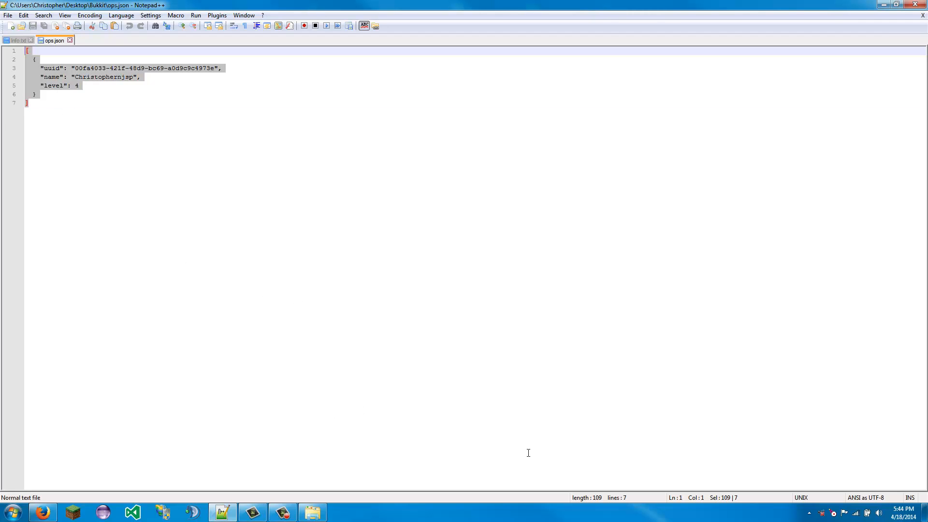
- Try replacing the contents of ops.json with only the player's username, and restore the copied JSON text and save
{"action": "key", "text": "Delete"}
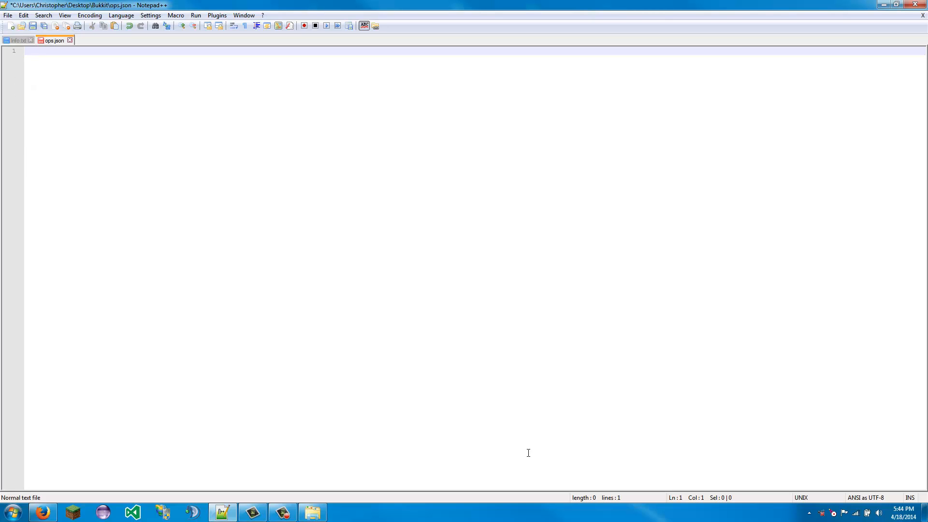
{"action": "type", "text": "Christophernjsp"}
{"action": "key", "text": "ctrl+a"}
{"action": "key", "text": "Delete"}
{"action": "key", "text": "ctrl+v"}
{"action": "key", "text": "ctrl+s"}
- Examine the operator entry's uuid and name lines in ops.json, and close the file
{"action": "left_click_drag", "start_coordinate": [141, 78], "coordinate": [3, 52]}
{"action": "left_click", "coordinate": [313, 106]}
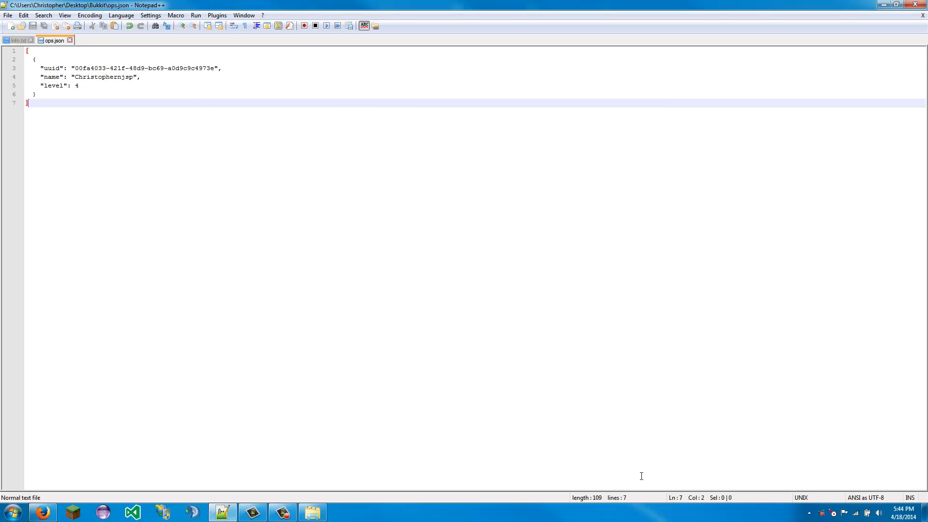
{"action": "left_click_drag", "start_coordinate": [113, 78], "coordinate": [5, 56]}
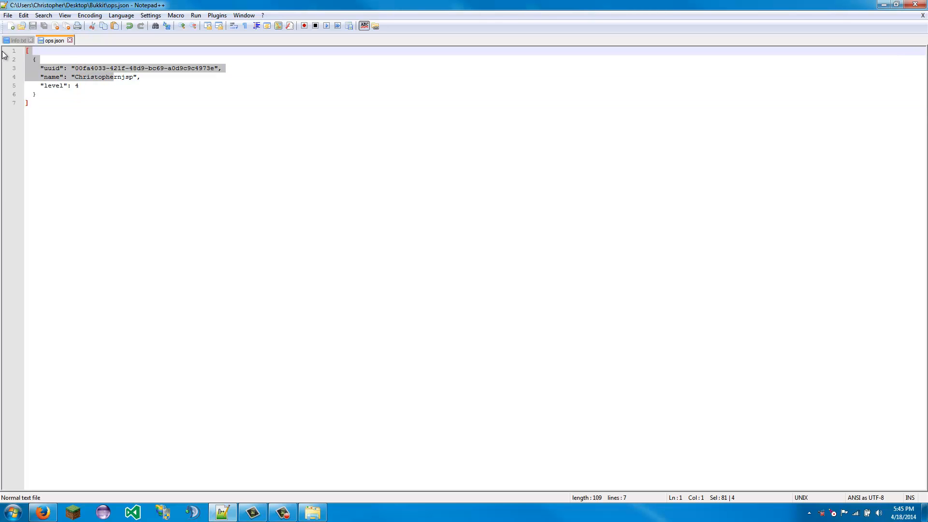
{"action": "double_click", "coordinate": [108, 78]}
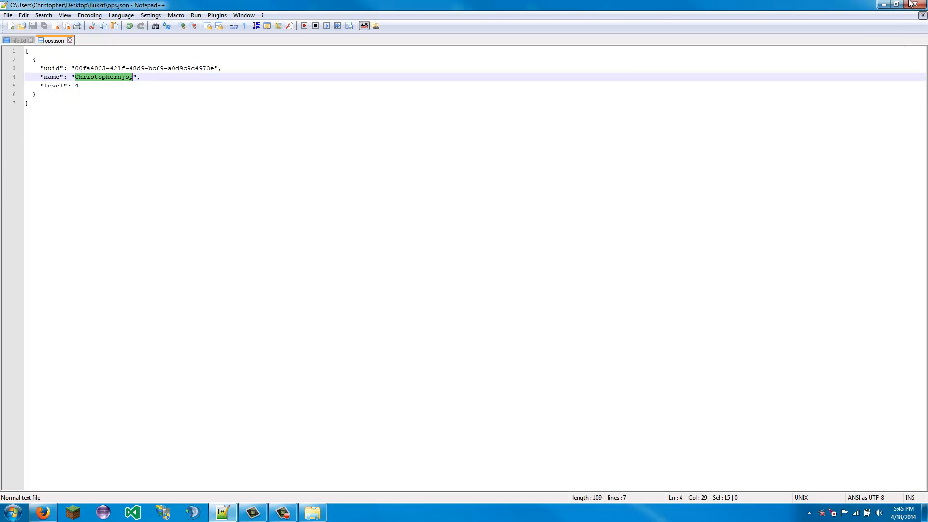
{"action": "left_click", "coordinate": [922, 15]}
{"action": "left_click", "coordinate": [915, 5]}
{"action": "left_click", "coordinate": [535, 447]}
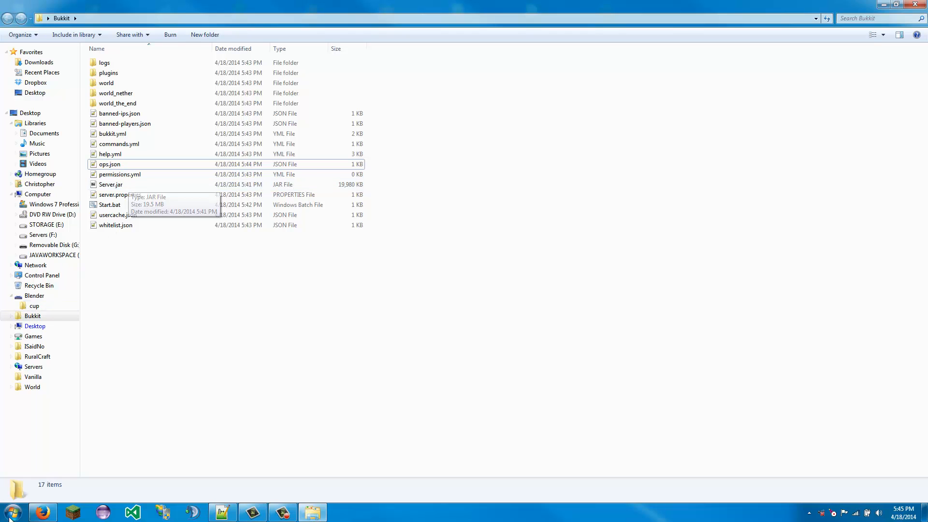
- Switch to Firefox, open ci.md-5.net in a new tab and look through the build server's project list
{"action": "left_click", "coordinate": [42, 512]}
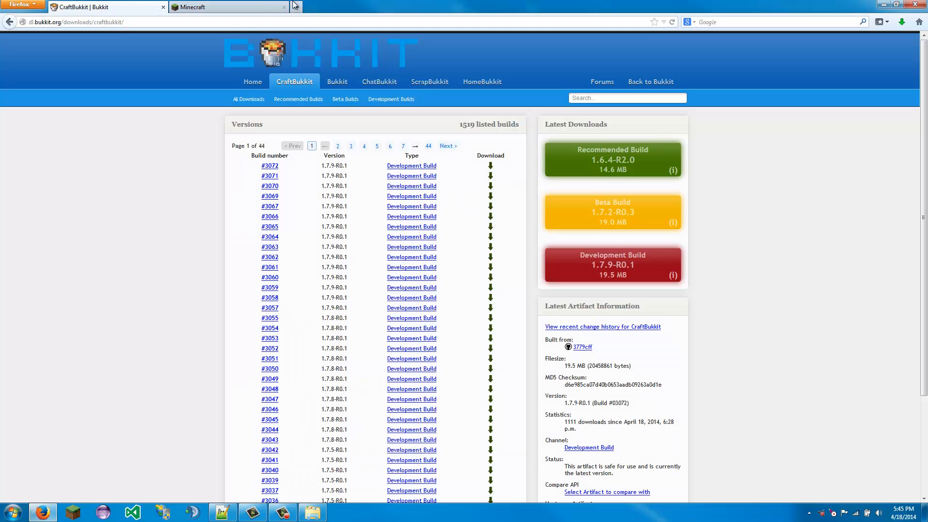
{"action": "key", "text": "ctrl+t"}
{"action": "type", "text": "ci.md-5.net/"}
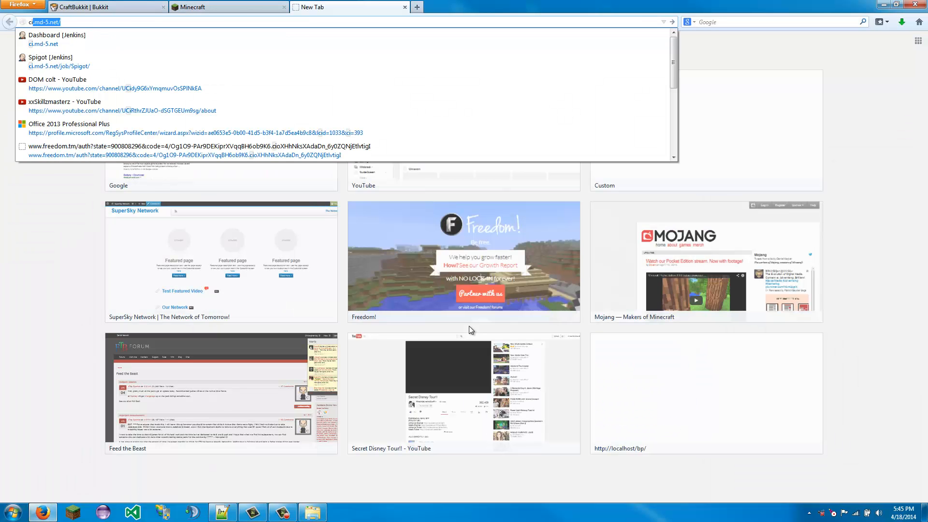
{"action": "key", "text": "Return"}
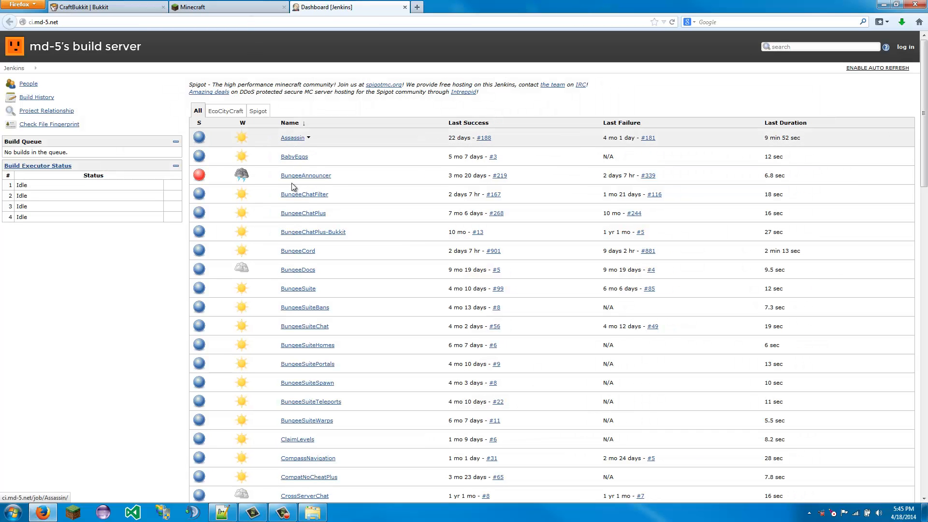
{"action": "scroll", "coordinate": [387, 288], "scroll_direction": "down", "scroll_amount": 1}
{"action": "scroll", "coordinate": [387, 288], "scroll_direction": "down", "scroll_amount": 4}
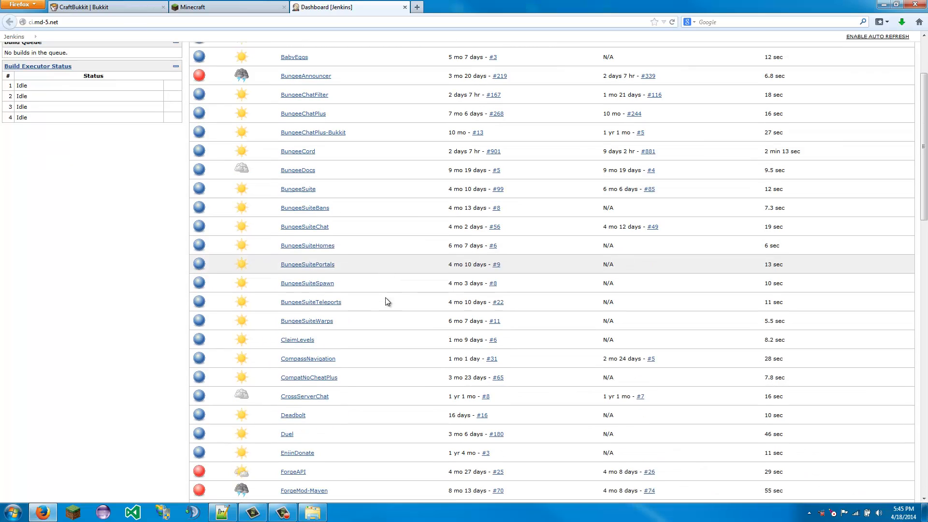
{"action": "scroll", "coordinate": [297, 249], "scroll_direction": "up", "scroll_amount": 4}
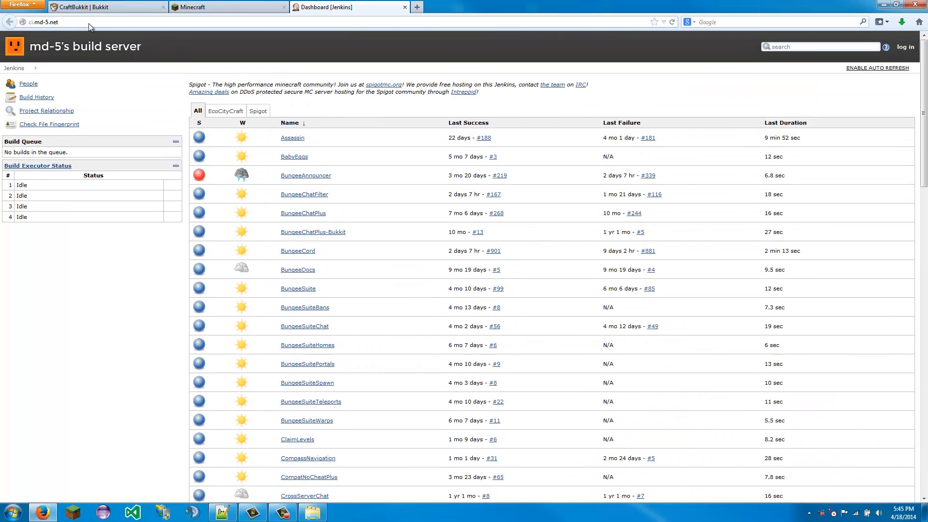
{"action": "scroll", "coordinate": [387, 340], "scroll_direction": "down", "scroll_amount": 13}
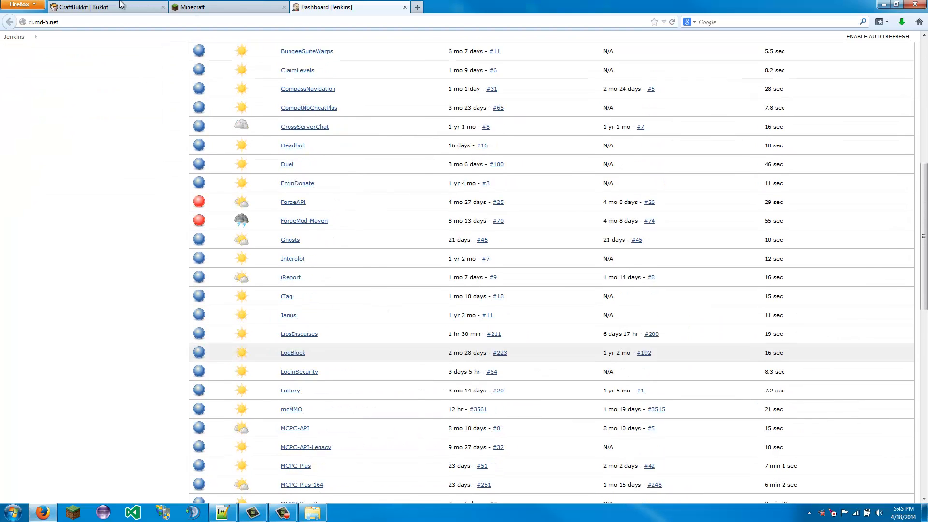
- Try to reach the Spigot page at ci.md-5.net/spigot, and return to the project list
{"action": "left_click", "coordinate": [76, 23]}
{"action": "left_click", "coordinate": [75, 23]}
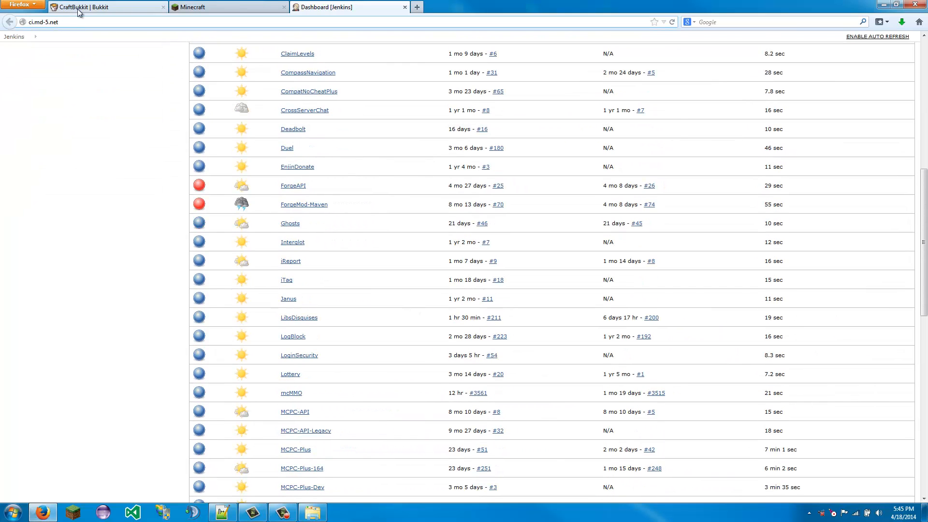
{"action": "type", "text": "/spigot"}
{"action": "key", "text": "Return"}
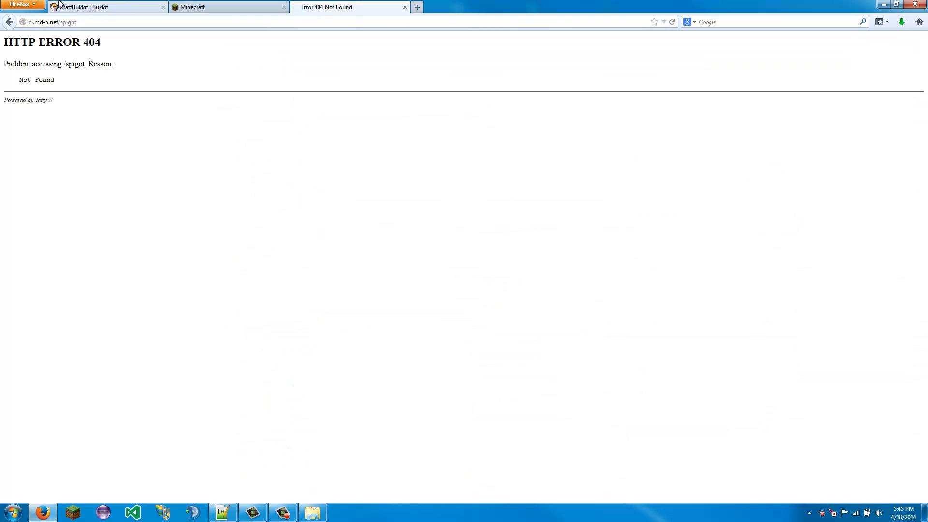
{"action": "left_click", "coordinate": [4, 23]}
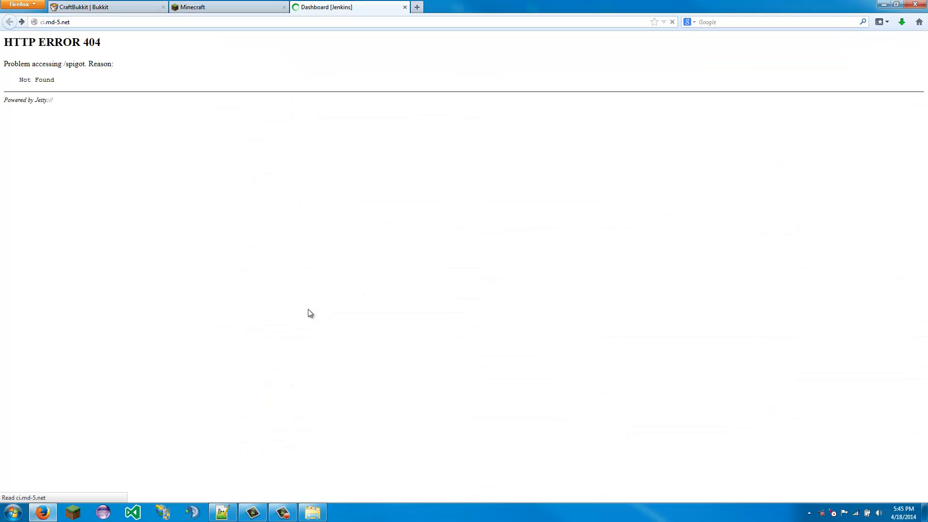
- Open the Spigot project's build #1436 from the project list, and close the tab and minimize the browser
{"action": "scroll", "coordinate": [54, 257], "scroll_direction": "down", "scroll_amount": 5}
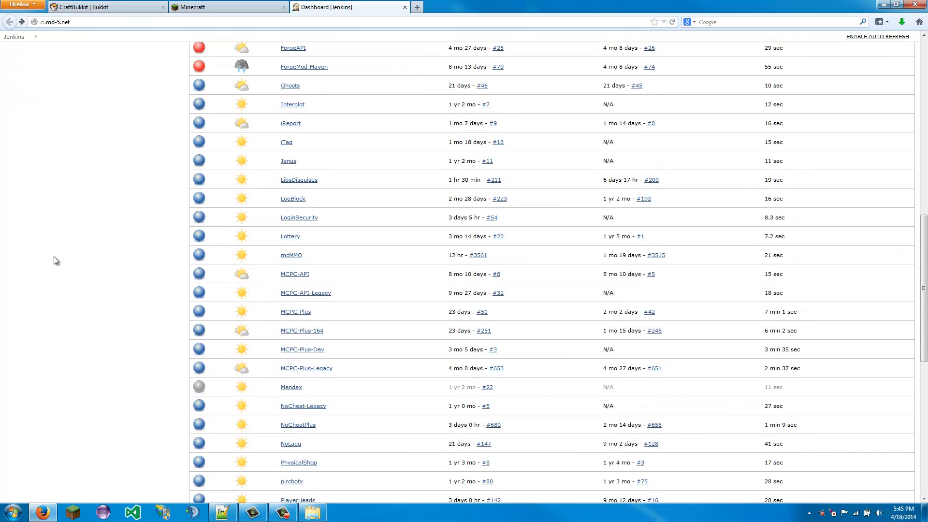
{"action": "scroll", "coordinate": [53, 256], "scroll_direction": "down", "scroll_amount": 10}
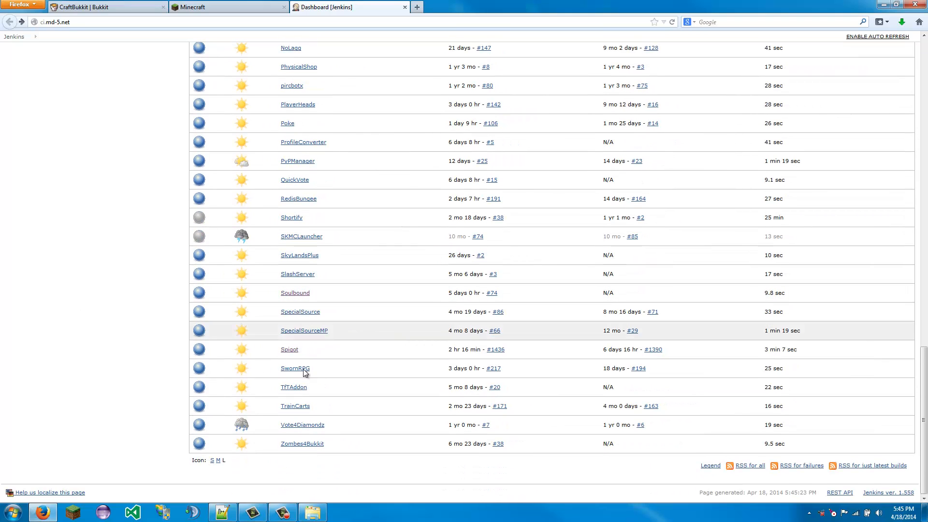
{"action": "left_click", "coordinate": [287, 350]}
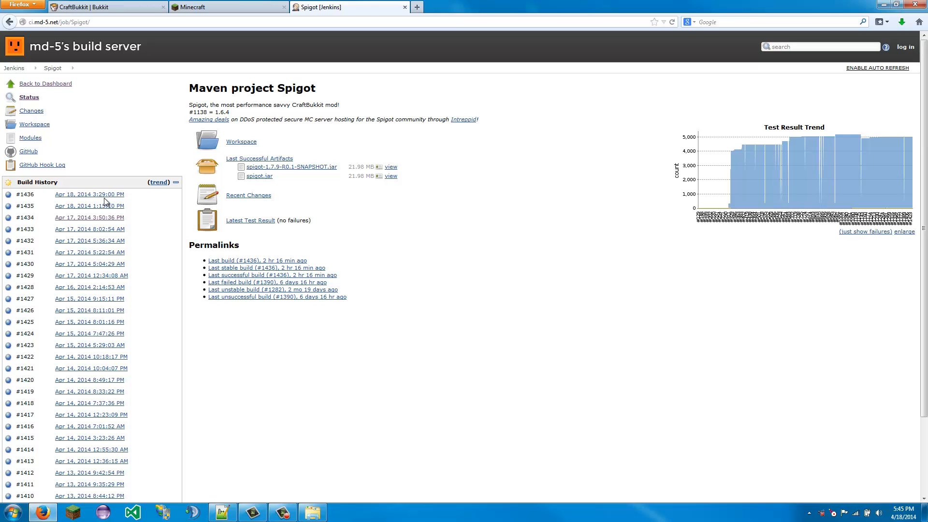
{"action": "left_click", "coordinate": [108, 196]}
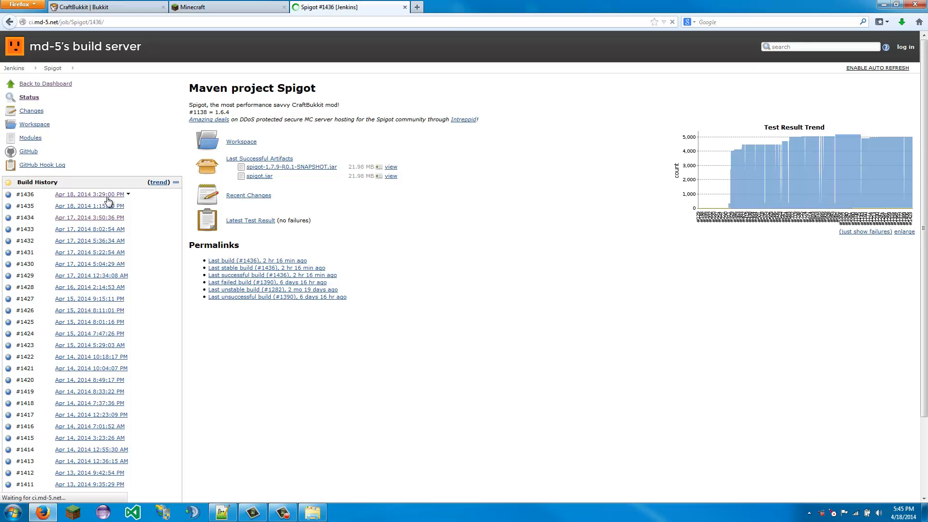
{"action": "left_click", "coordinate": [406, 7]}
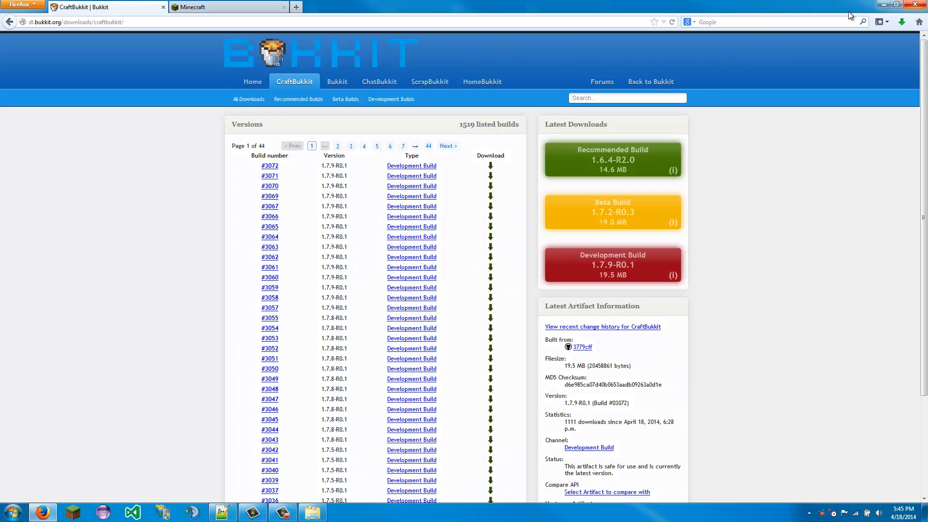
{"action": "left_click", "coordinate": [883, 3]}
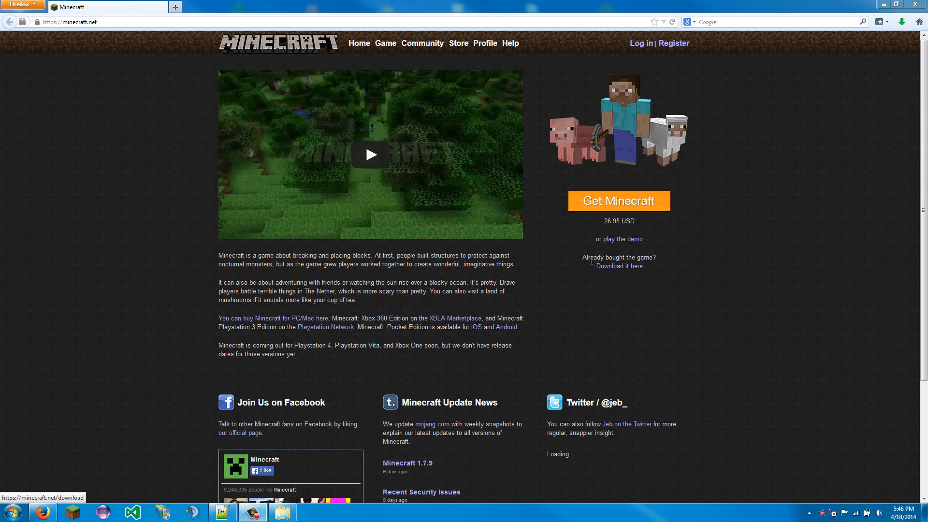
- Switch to File Explorer and close its window
{"action": "left_click", "coordinate": [282, 512]}
{"action": "left_click", "coordinate": [910, 5]}
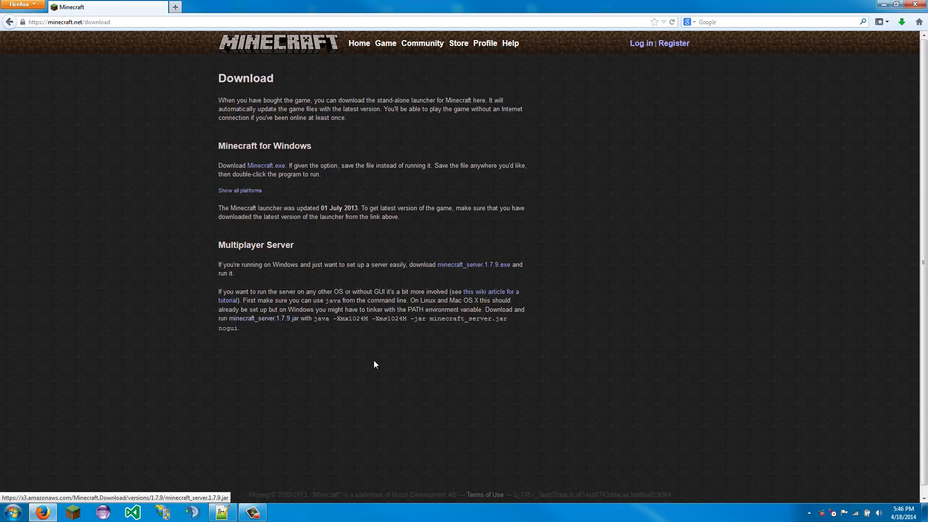
{"action": "left_click_drag", "start_coordinate": [430, 318], "coordinate": [545, 402]}
{"action": "left_click", "coordinate": [306, 335]}
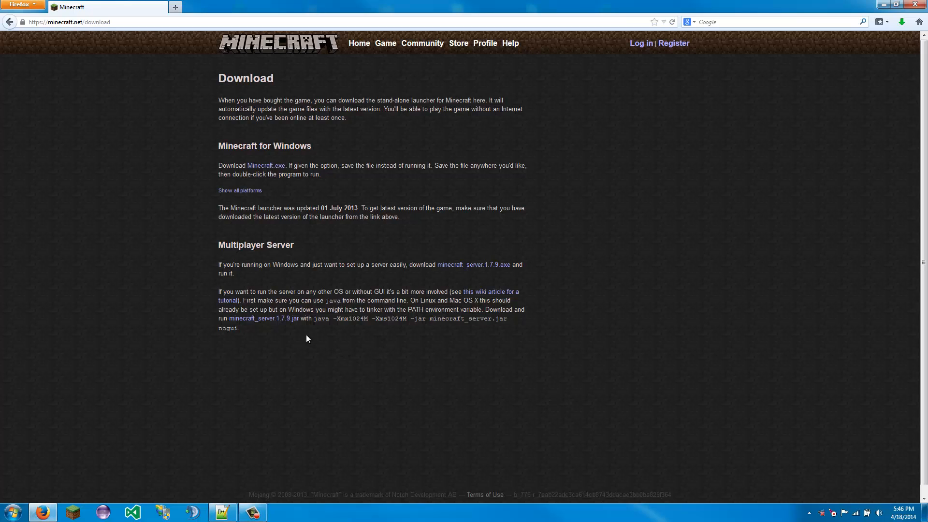
- Download minecraft_server.1.7.9.jar, minimize the browser and move the downloaded file into the desktop's Vanilla folder
{"action": "left_click", "coordinate": [285, 320]}
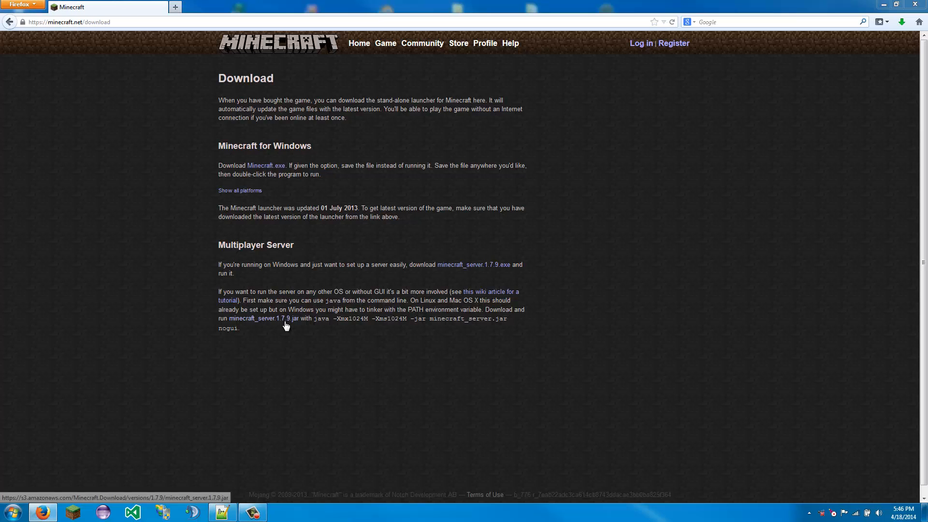
{"action": "left_click", "coordinate": [591, 261]}
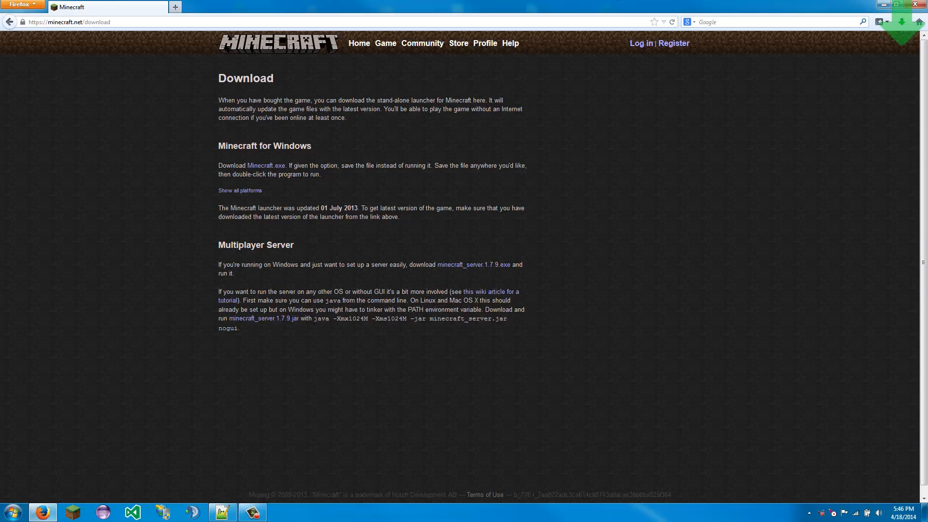
{"action": "left_click", "coordinate": [887, 5]}
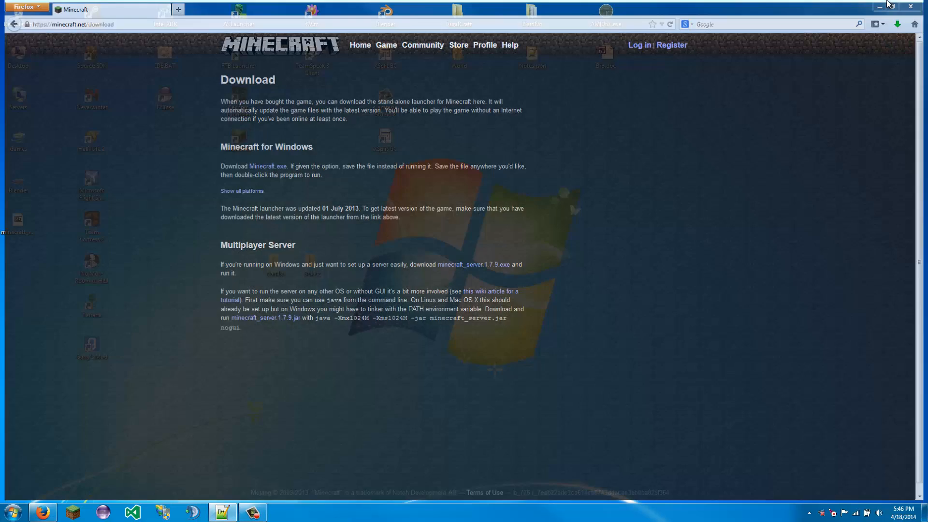
{"action": "left_click_drag", "start_coordinate": [1, 237], "coordinate": [284, 271]}
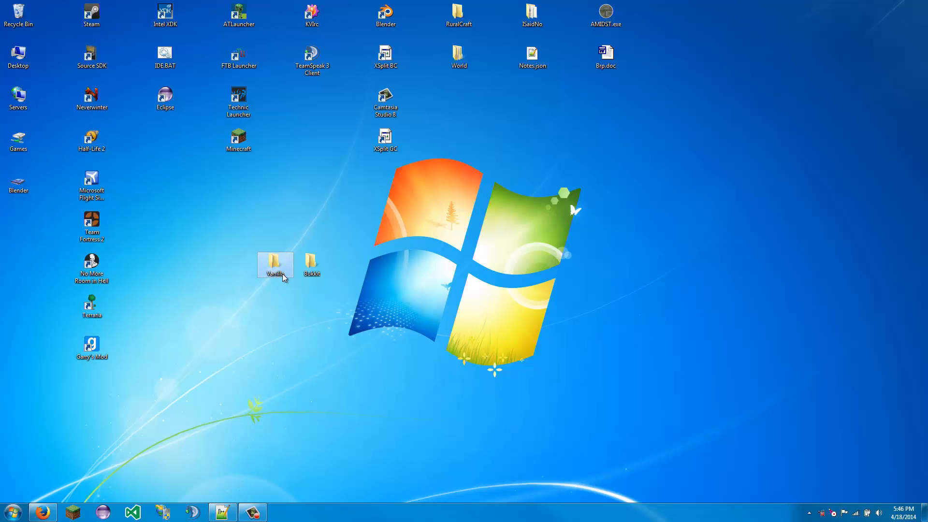
- Open the Vanilla folder and rename the server file as Server.jar
{"action": "double_click", "coordinate": [282, 273]}
{"action": "left_click", "coordinate": [126, 63]}
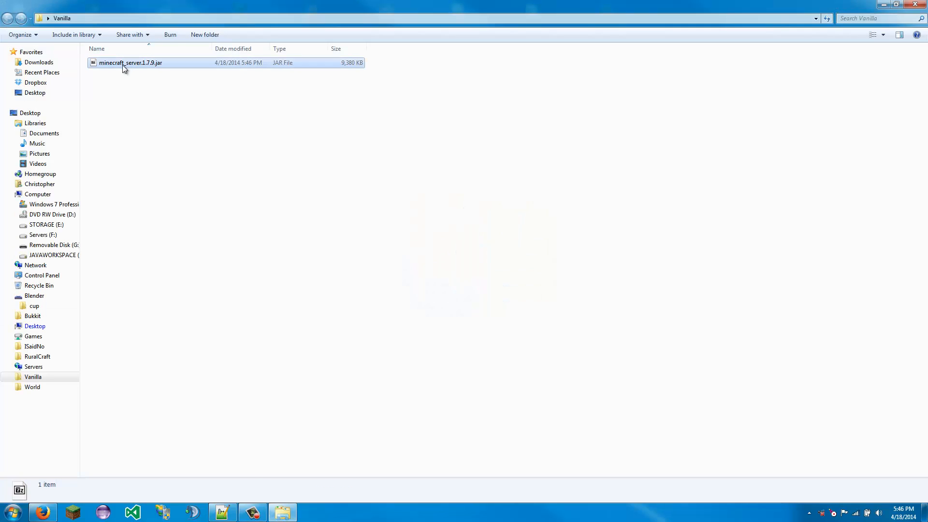
{"action": "left_click", "coordinate": [124, 64]}
{"action": "type", "text": "SD"}
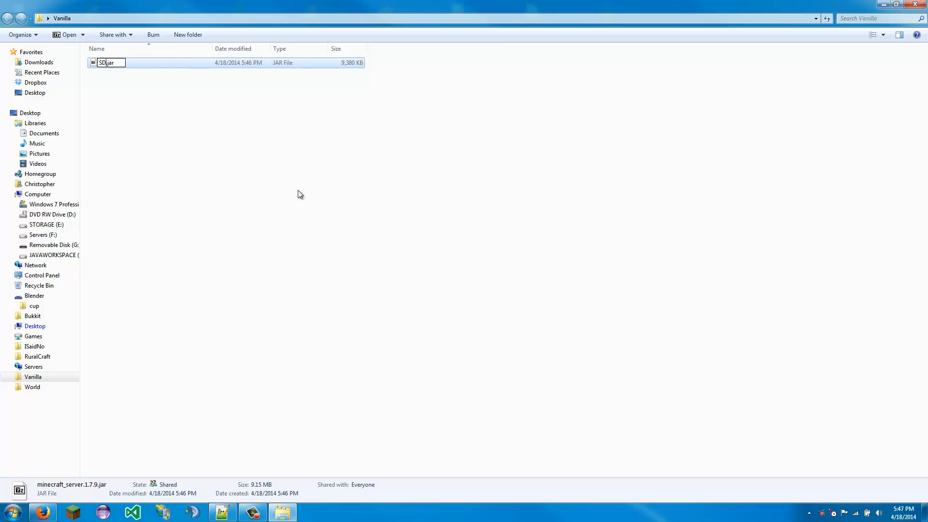
{"action": "key", "text": "BackSpace"}
{"action": "key", "text": "BackSpace"}
{"action": "type", "text": "Server"}
{"action": "key", "text": "Return"}
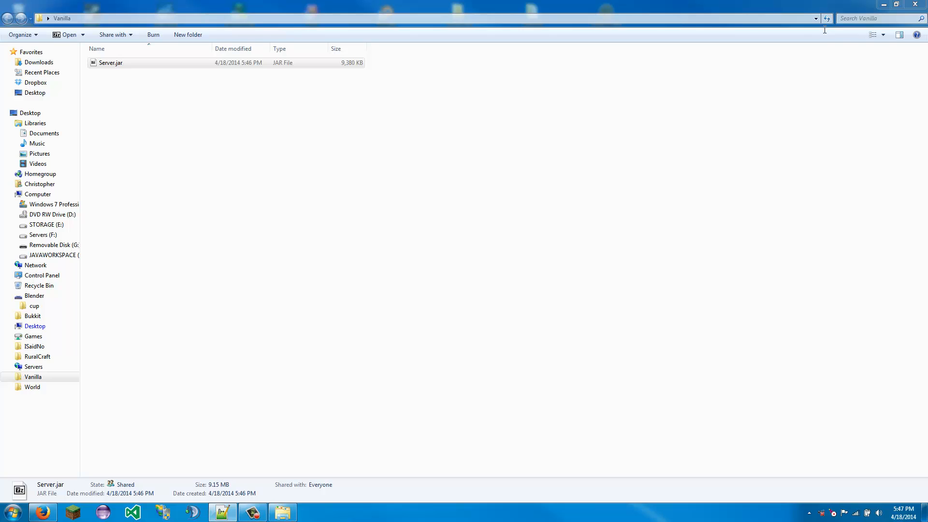
- Switch to Notepad++ and check the Server.jar name in Info.txt's launch command, and return to the Vanilla folder
{"action": "left_click_drag", "start_coordinate": [927, 88], "coordinate": [556, 0]}
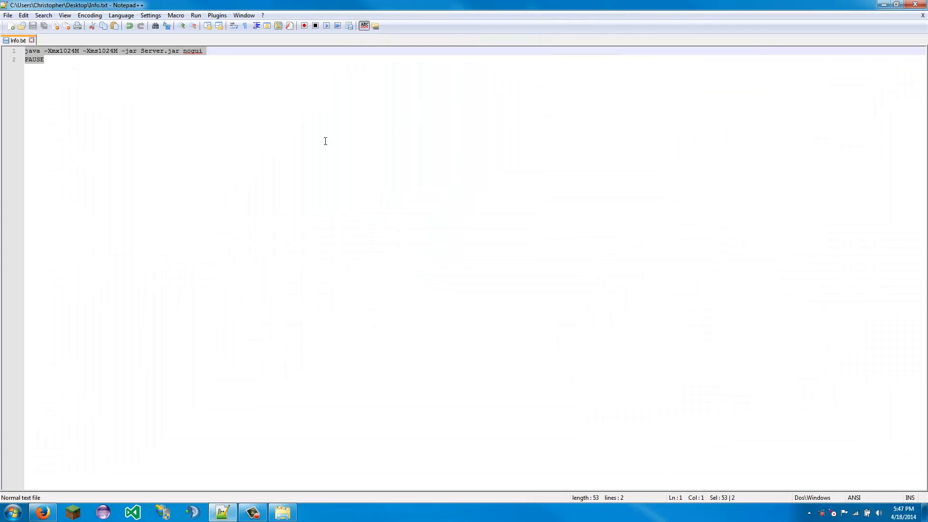
{"action": "left_click", "coordinate": [153, 50]}
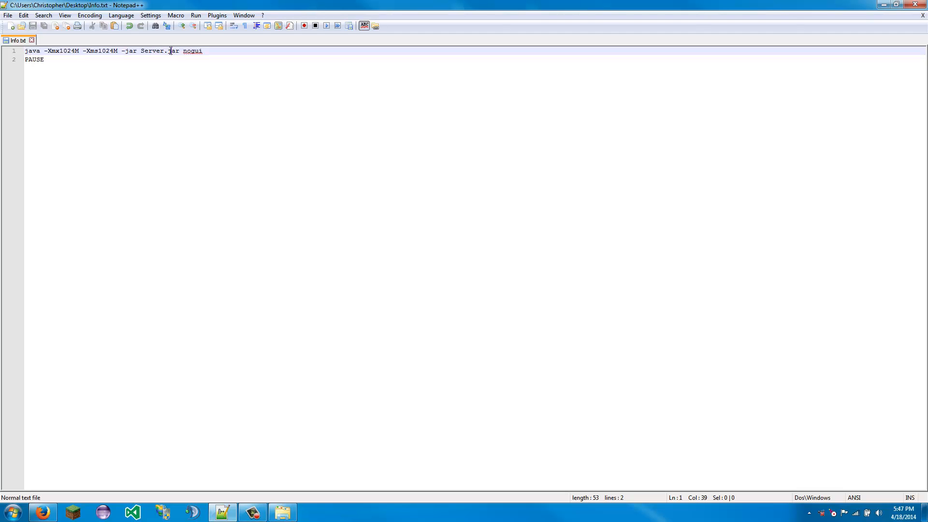
{"action": "left_click_drag", "start_coordinate": [170, 51], "coordinate": [155, 53]}
{"action": "left_click", "coordinate": [463, 105]}
{"action": "left_click_drag", "start_coordinate": [854, 5], "coordinate": [927, 121]}
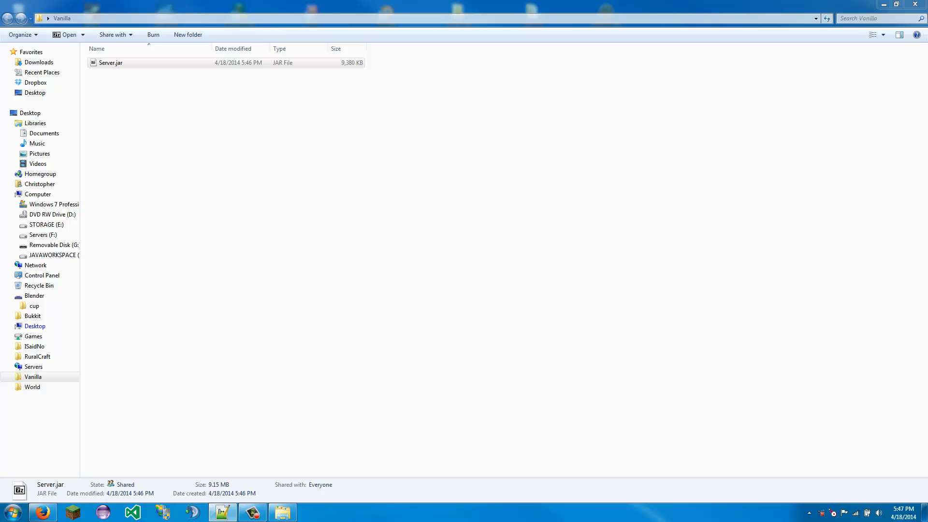
- Create a text document in the Vanilla folder, enter java -Xmx1024M -Xms1024M -jar Server.jar nogui and PAUSE on two lines in Notepad, and save it
{"action": "left_click", "coordinate": [193, 97]}
{"action": "right_click", "coordinate": [193, 97]}
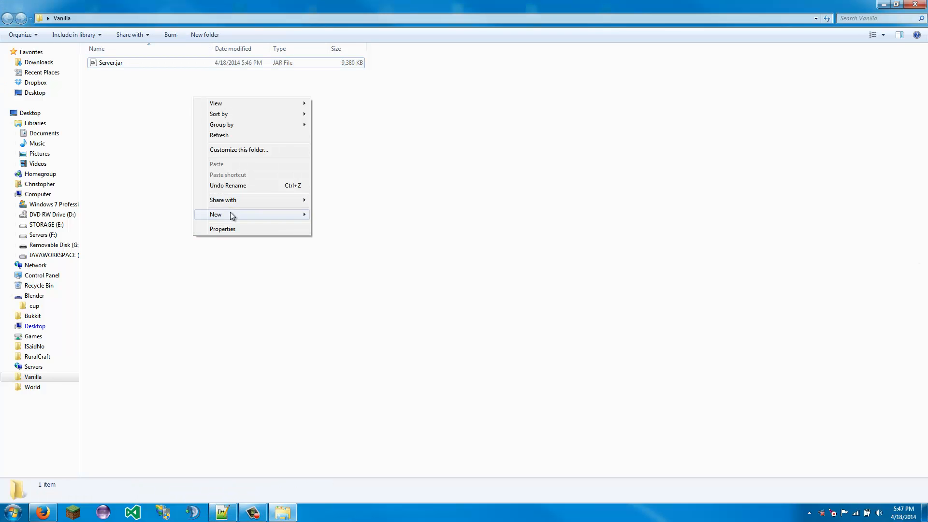
{"action": "mouse_move", "coordinate": [232, 216]}
{"action": "left_click", "coordinate": [345, 251]}
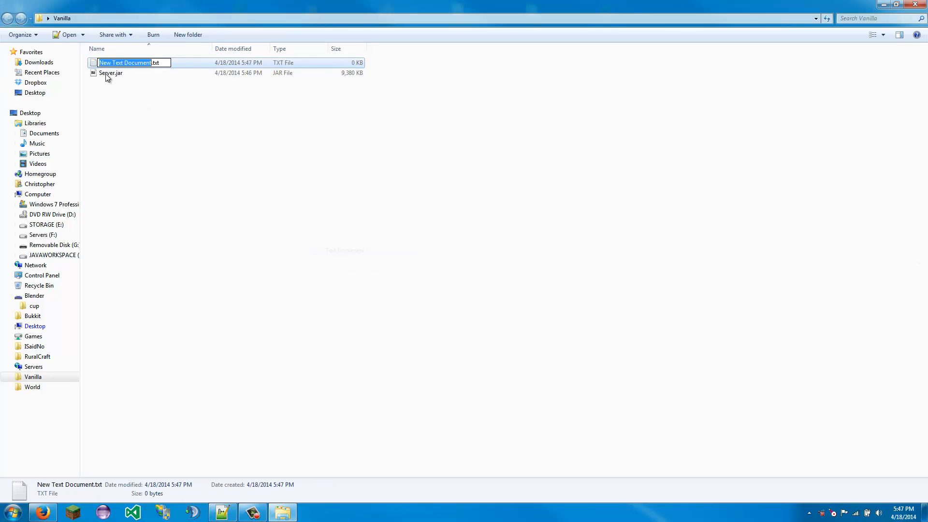
{"action": "right_click", "coordinate": [198, 66]}
{"action": "mouse_move", "coordinate": [261, 124]}
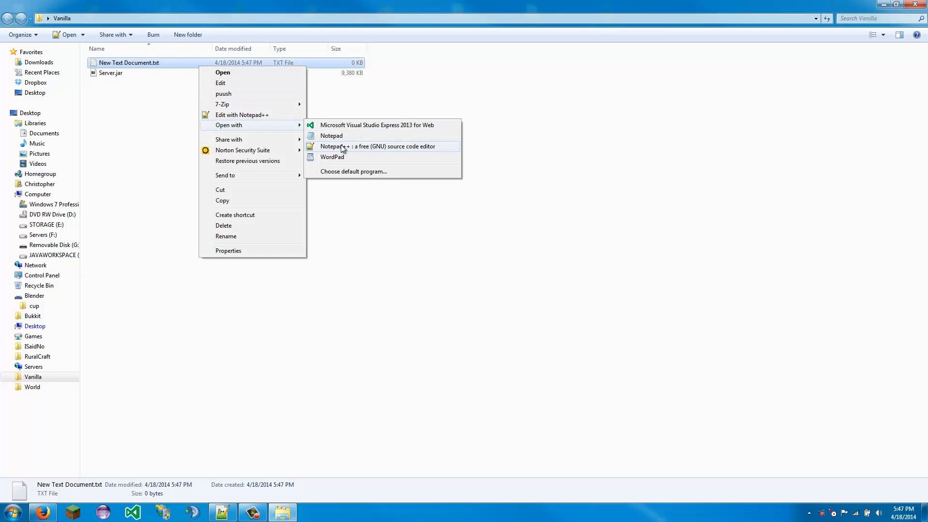
{"action": "left_click", "coordinate": [341, 136]}
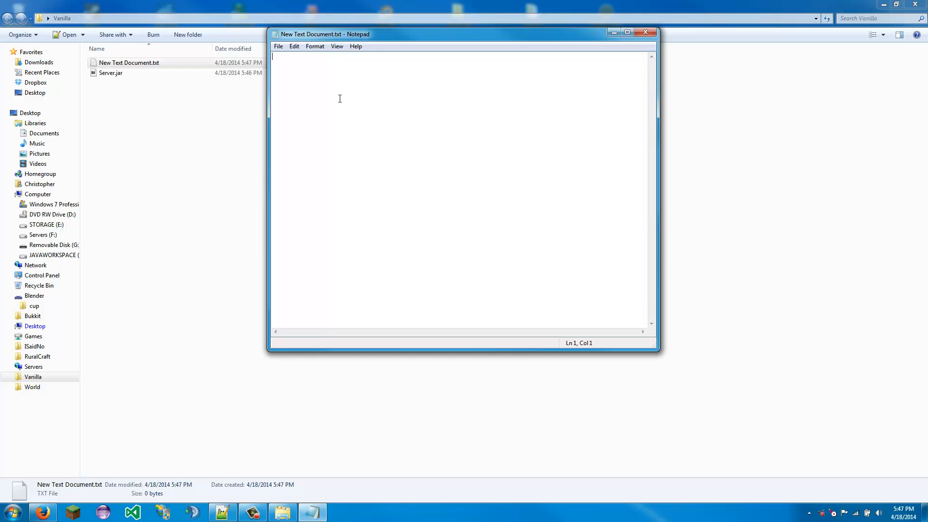
{"action": "type", "text": "java -Xmx1024M -Xms1024M -jar Server.jar nogui PAUSE"}
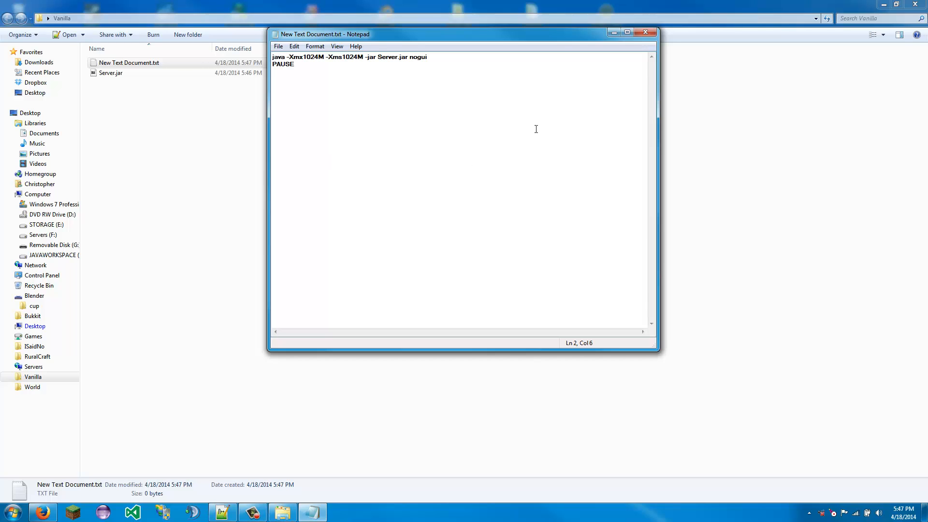
{"action": "key", "text": "ctrl+s"}
- Save a copy of the document as Start.bat with the All Files type, and close Notepad
{"action": "left_click", "coordinate": [278, 45]}
{"action": "left_click", "coordinate": [321, 90]}
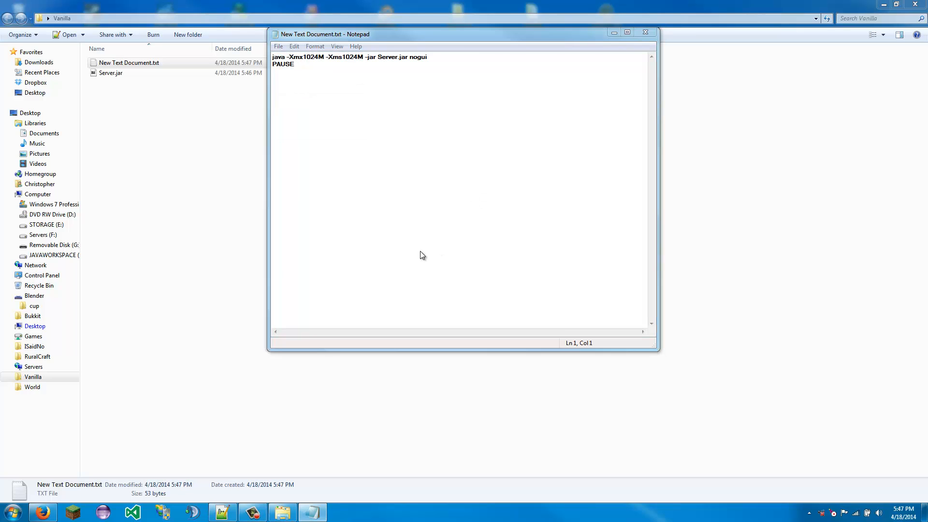
{"action": "left_click", "coordinate": [401, 247]}
{"action": "left_click", "coordinate": [391, 265]}
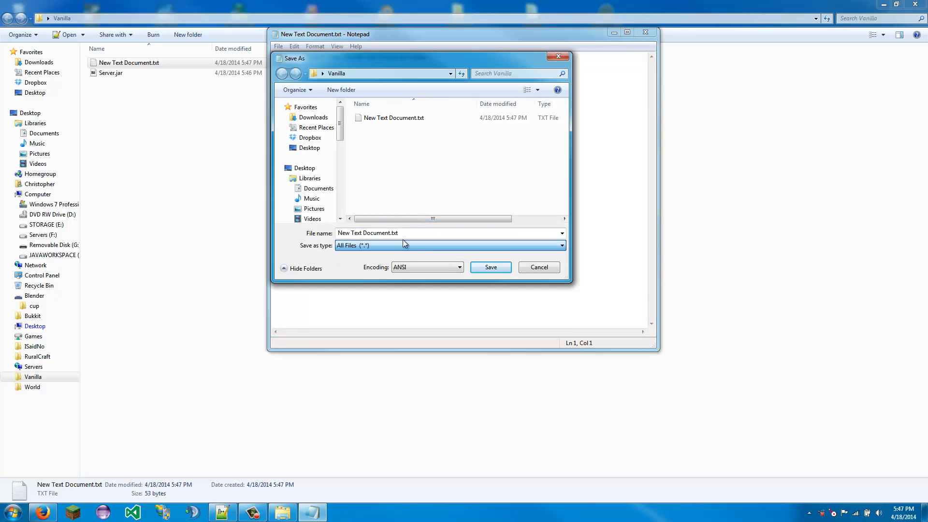
{"action": "left_click", "coordinate": [421, 233]}
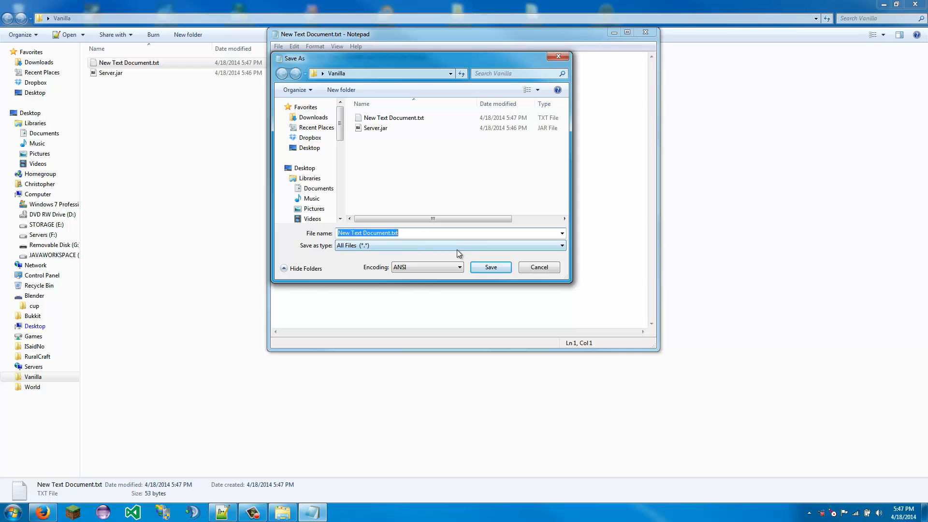
{"action": "type", "text": "Start.bat"}
{"action": "key", "text": "Return"}
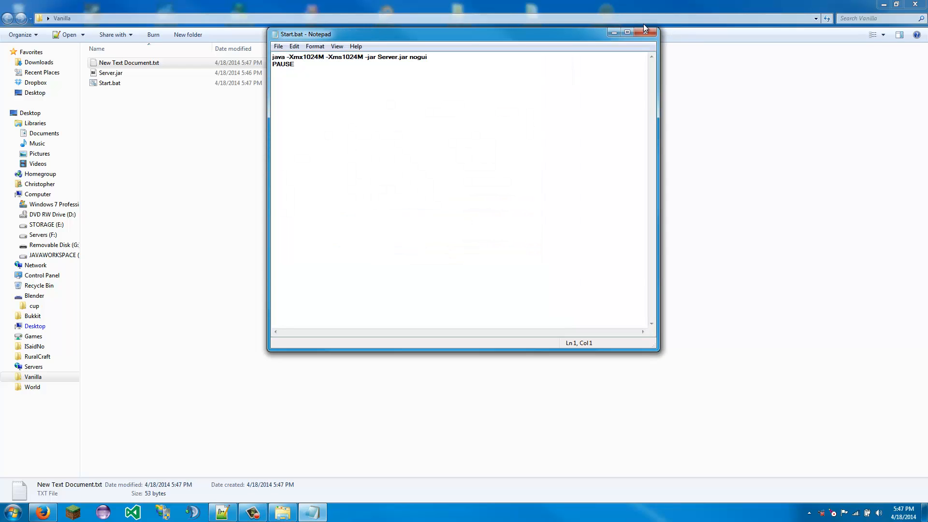
{"action": "left_click", "coordinate": [645, 32]}
- Delete New Text Document.txt and run Start.bat to start the vanilla server
{"action": "right_click", "coordinate": [133, 63]}
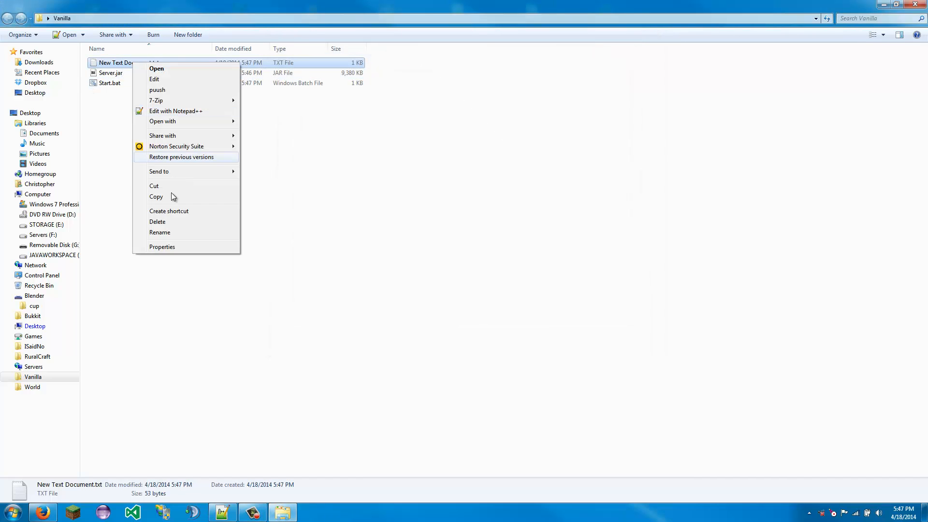
{"action": "left_click", "coordinate": [162, 221]}
{"action": "left_click", "coordinate": [505, 297]}
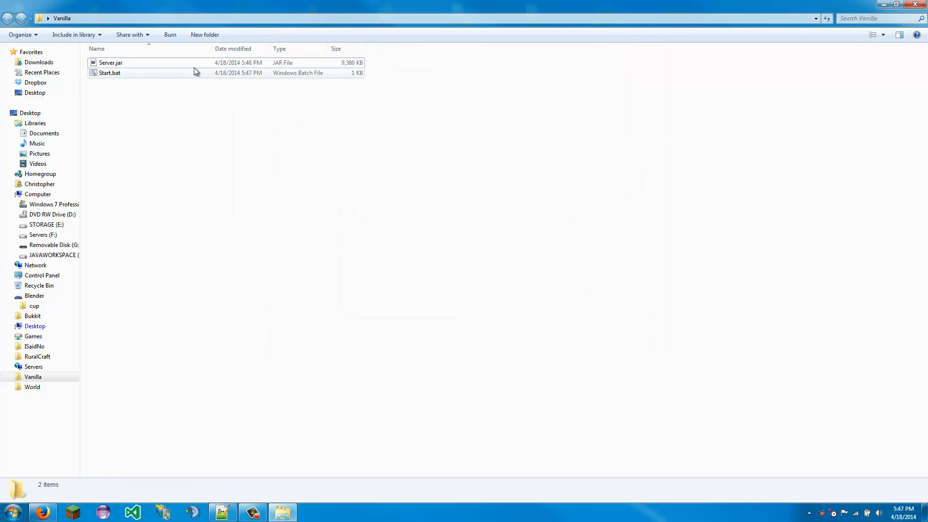
{"action": "double_click", "coordinate": [116, 73]}
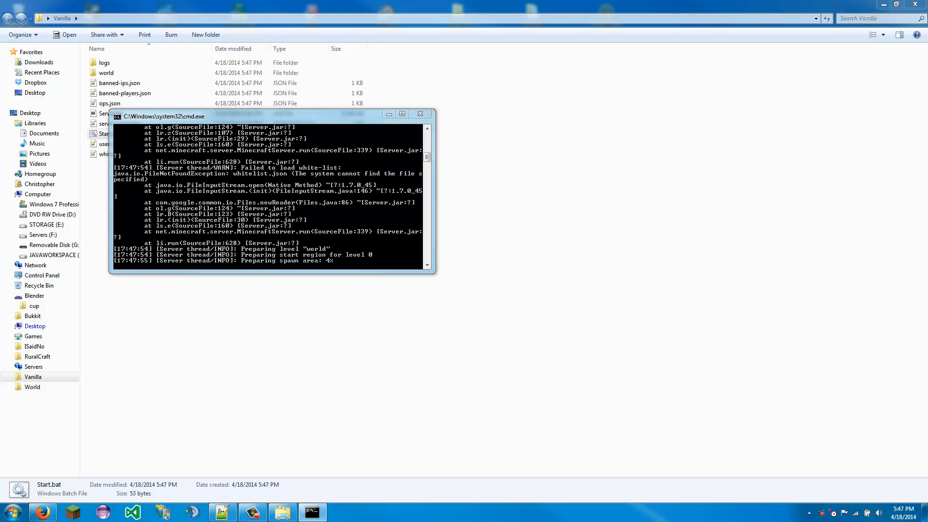
{"action": "key", "text": "ctrl+shift+d"}
{"action": "mouse_move", "coordinate": [600, 93]}
{"action": "left_mouse_down"}
{"action": "mouse_move", "coordinate": [689, 253]}
{"action": "mouse_move", "coordinate": [738, 138]}
{"action": "mouse_move", "coordinate": [757, 315]}
{"action": "left_mouse_up"}
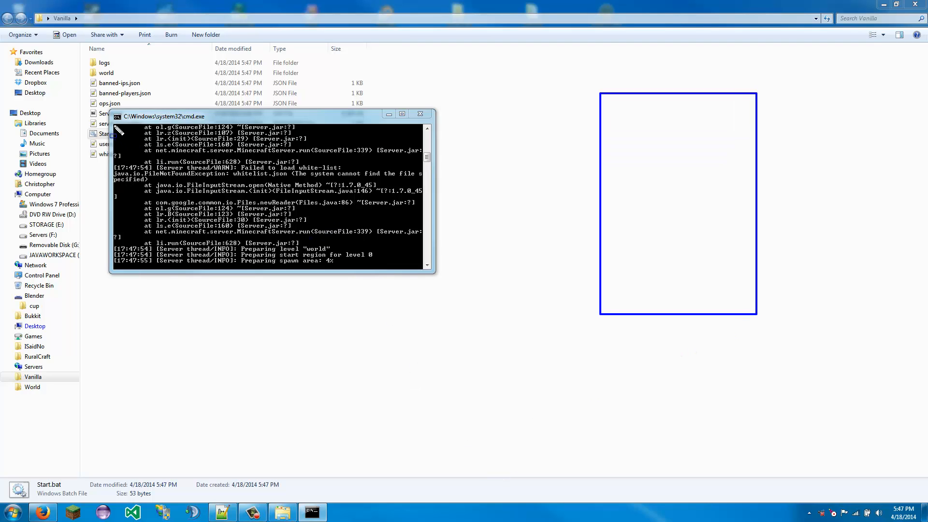
{"action": "left_click_drag", "start_coordinate": [112, 124], "coordinate": [257, 239]}
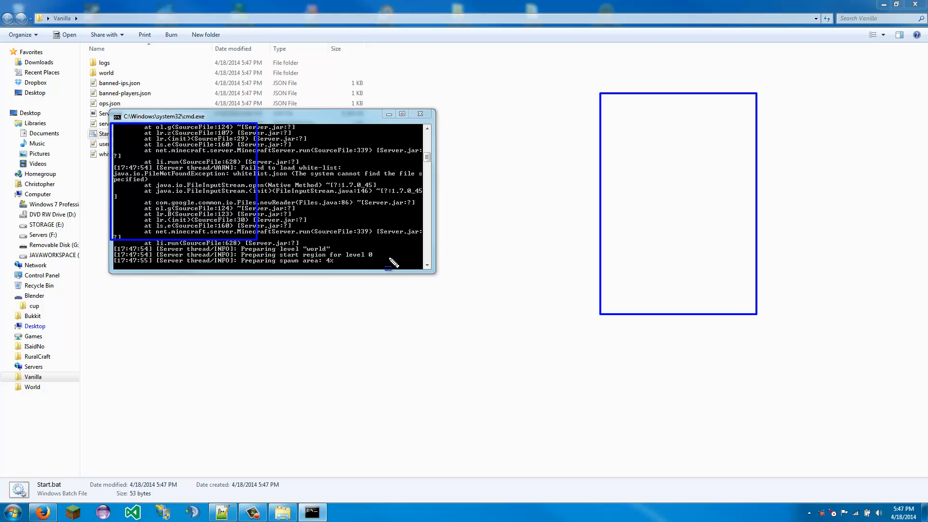
{"action": "left_click_drag", "start_coordinate": [393, 263], "coordinate": [424, 270]}
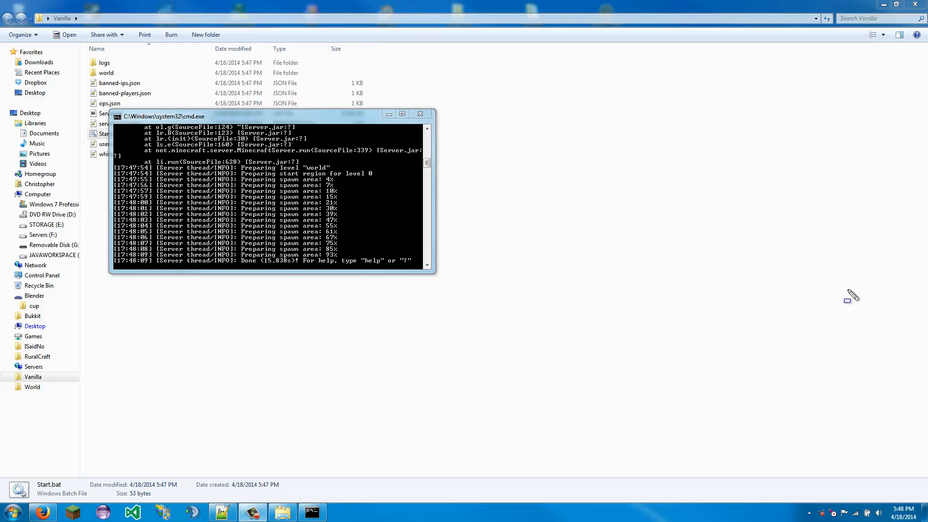
{"action": "left_click_drag", "start_coordinate": [238, 257], "coordinate": [300, 263]}
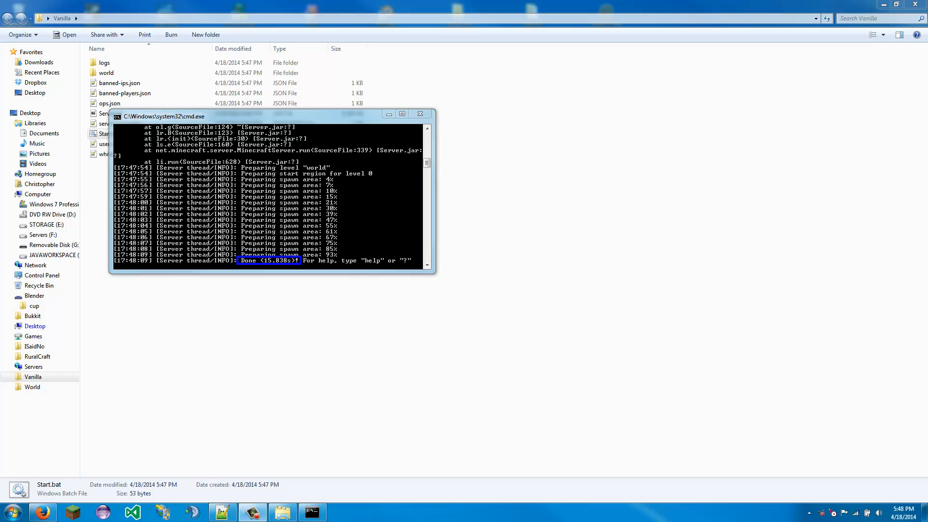
{"action": "key", "text": "Escape"}
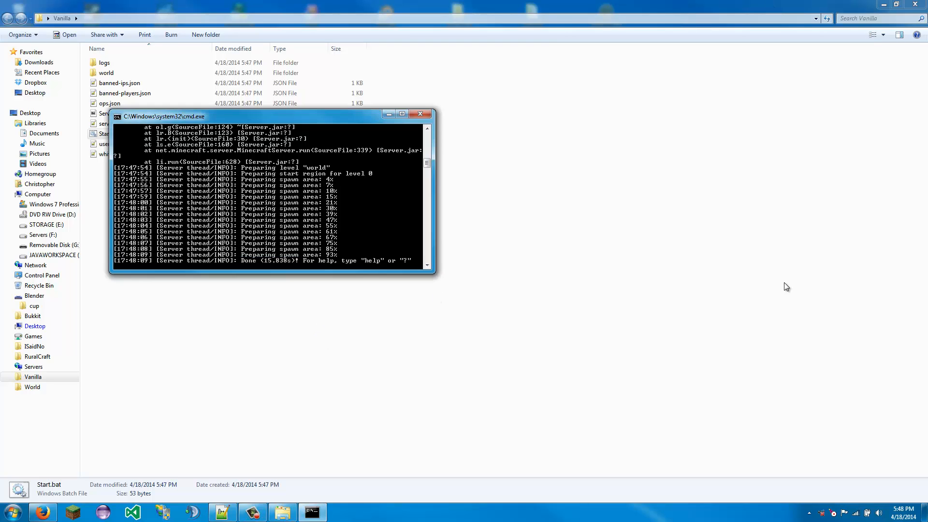
- Give MyPlayerName operator status from the server console with the op command
{"action": "type", "text": "Cgr"}
{"action": "key", "text": "BackSpace"}
{"action": "type", "text": "MyPlayerName"}
{"action": "key", "text": "Return"}
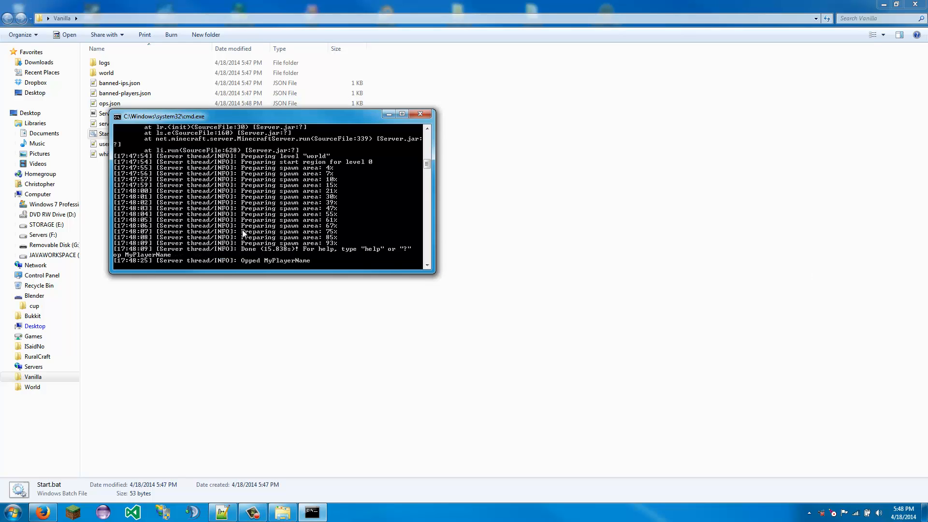
- Open ops.json to check the operator's name and level, close it, and look at usercache.json in the Vanilla folder
{"action": "left_click", "coordinate": [581, 198]}
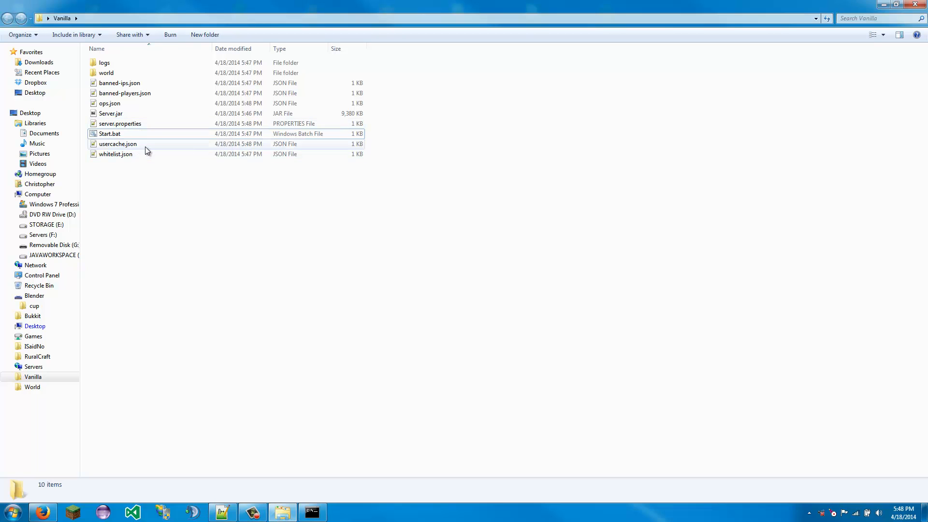
{"action": "double_click", "coordinate": [150, 103]}
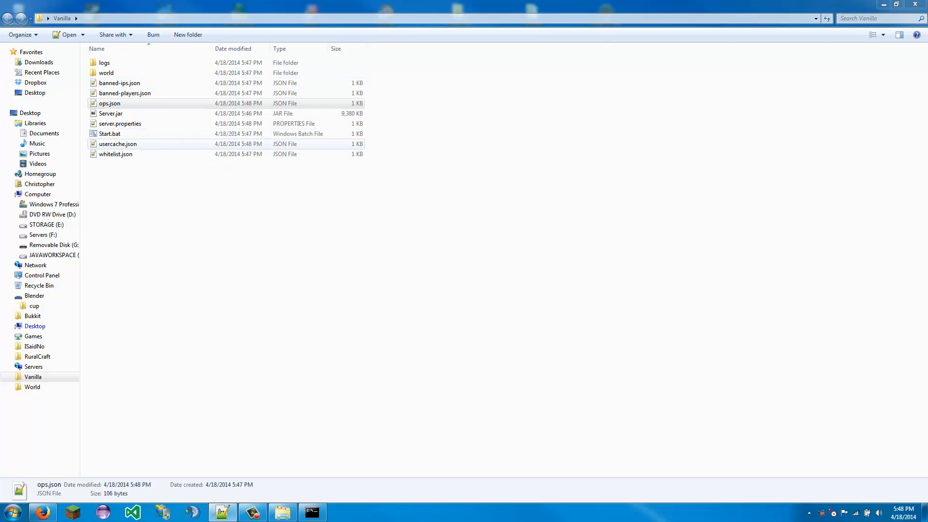
{"action": "left_click", "coordinate": [88, 79]}
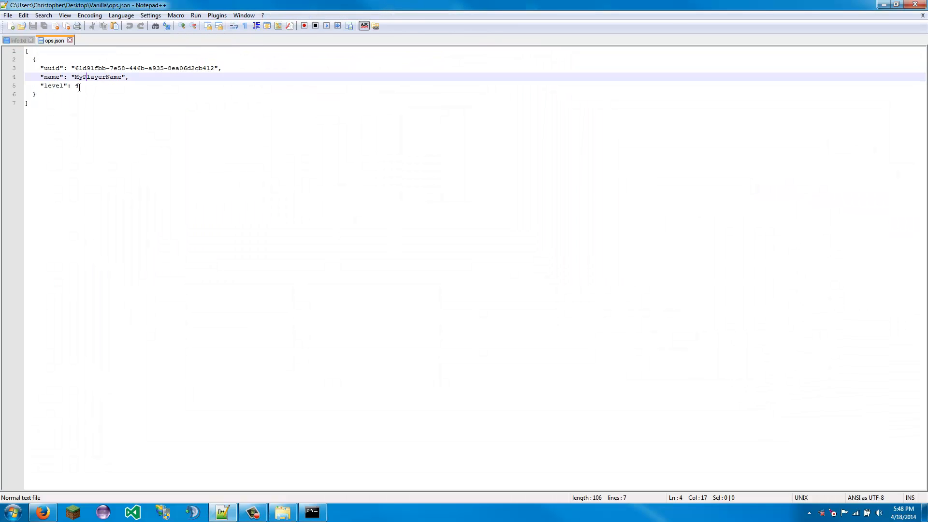
{"action": "left_click", "coordinate": [78, 86]}
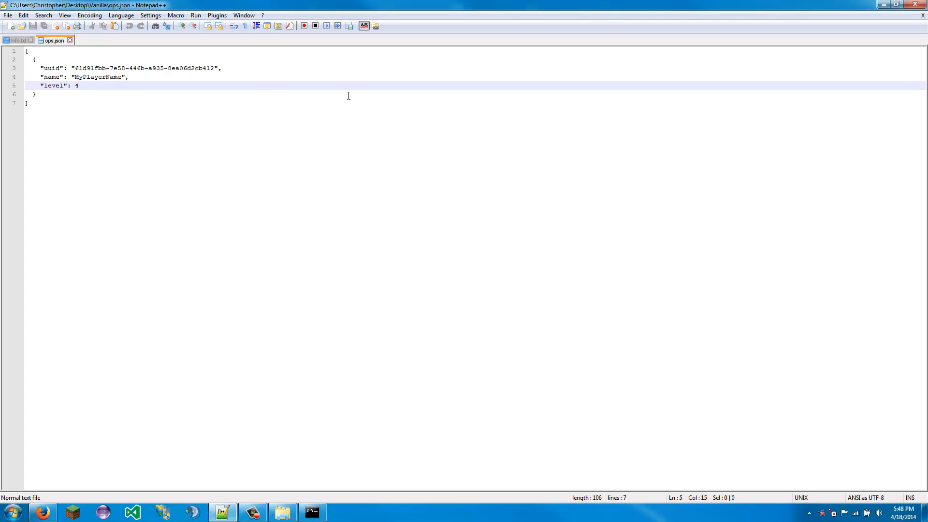
{"action": "left_click", "coordinate": [70, 40]}
{"action": "left_click", "coordinate": [222, 512]}
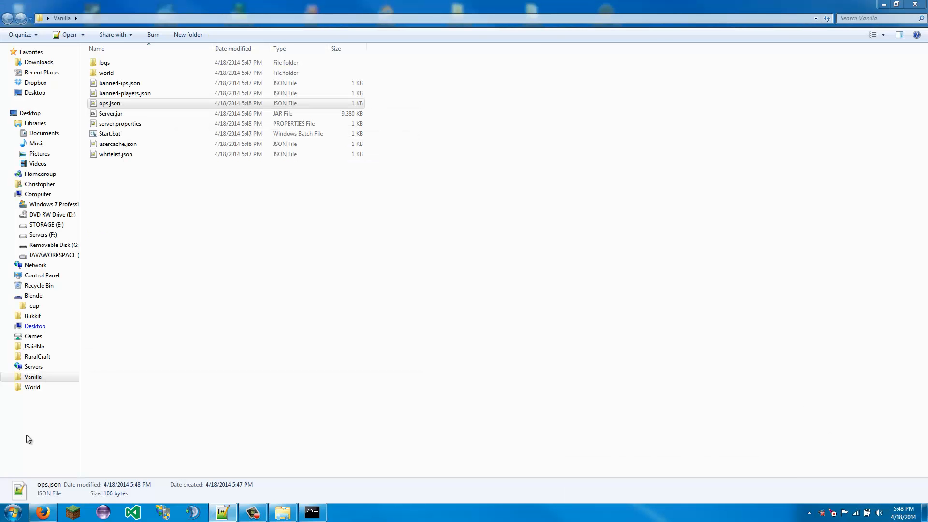
{"action": "left_click", "coordinate": [346, 370]}
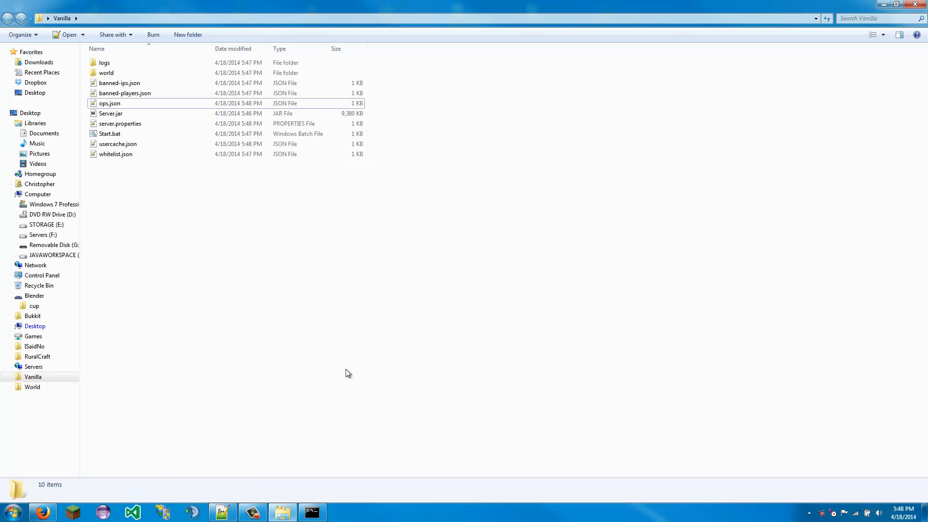
{"action": "left_click", "coordinate": [124, 144]}
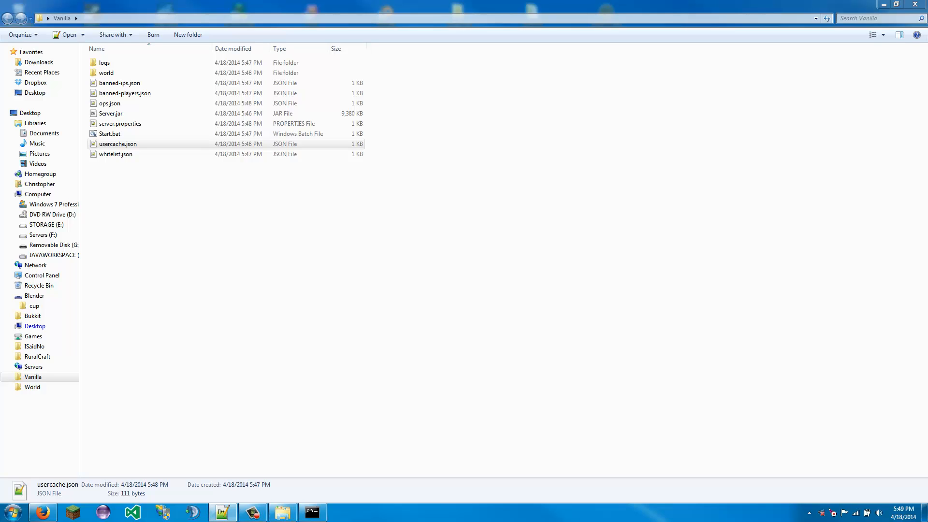
{"action": "left_click", "coordinate": [493, 213]}
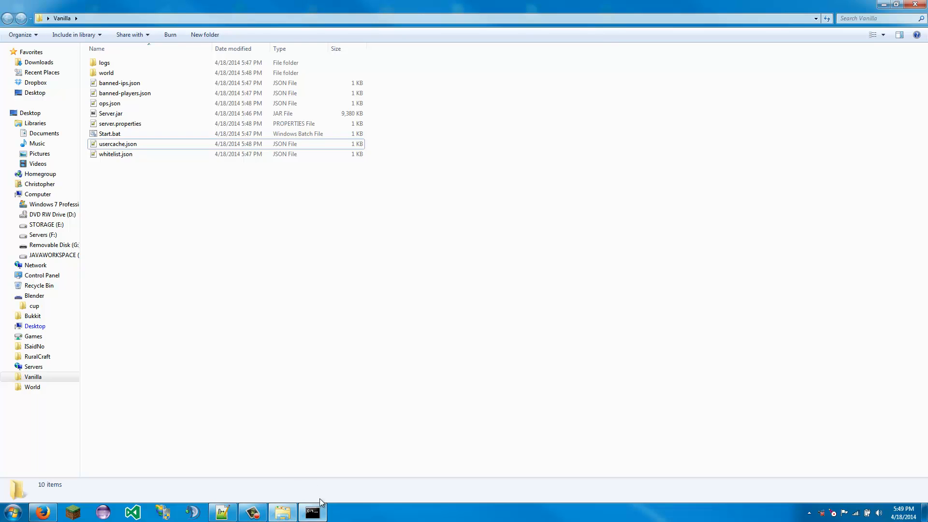
- Return to the server console and shut down the server with the stop command
{"action": "left_click", "coordinate": [312, 512]}
{"action": "type", "text": "stop"}
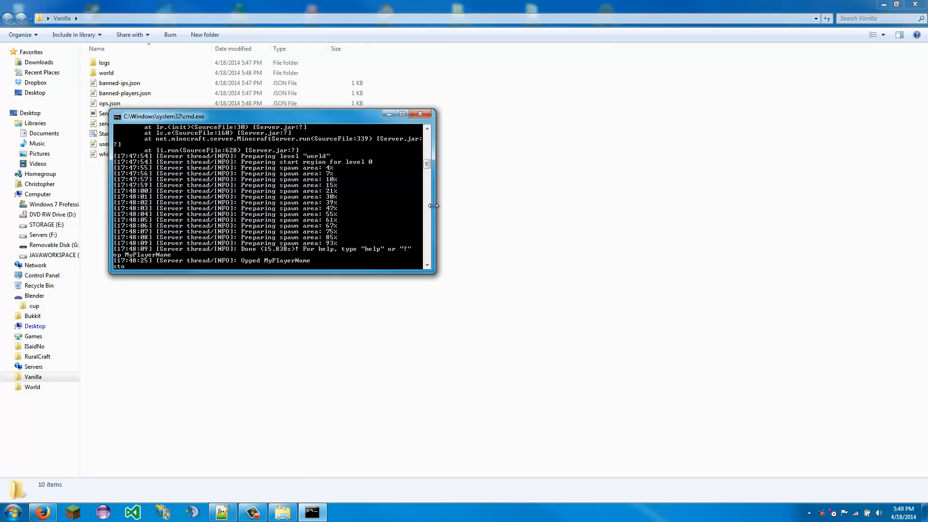
{"action": "key", "text": "Return"}
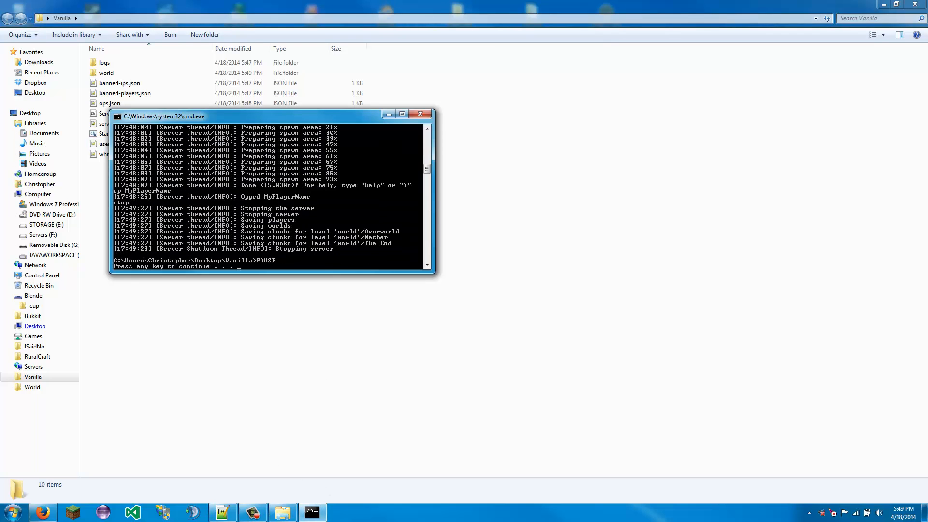